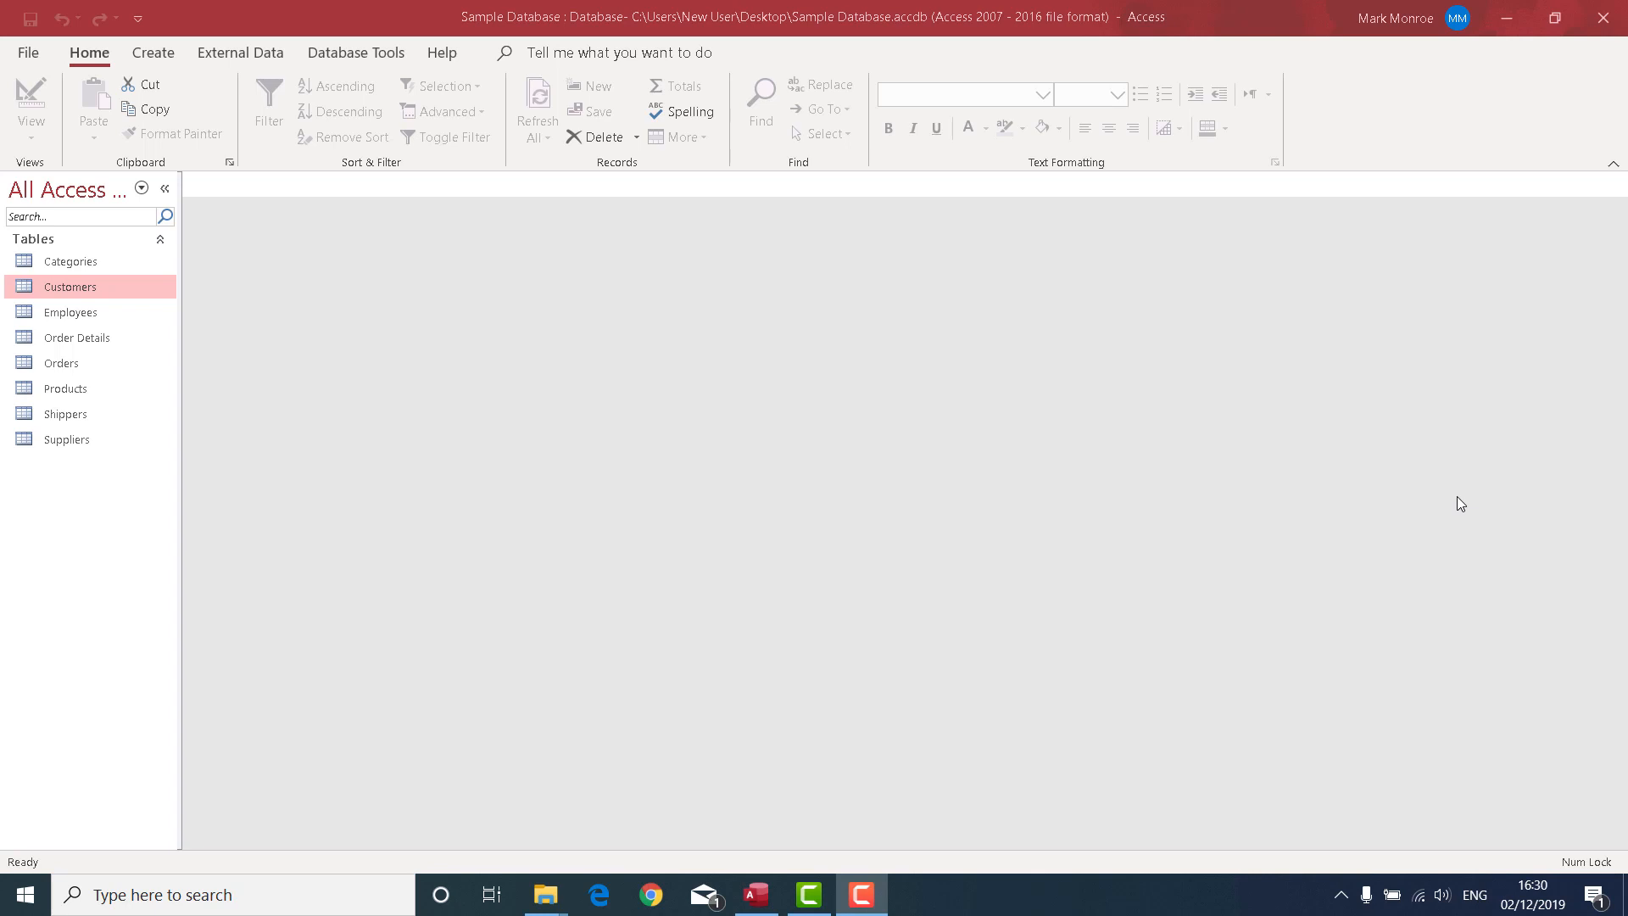
Step: Create a new blank form in Design view
click(167, 57)
click(154, 53)
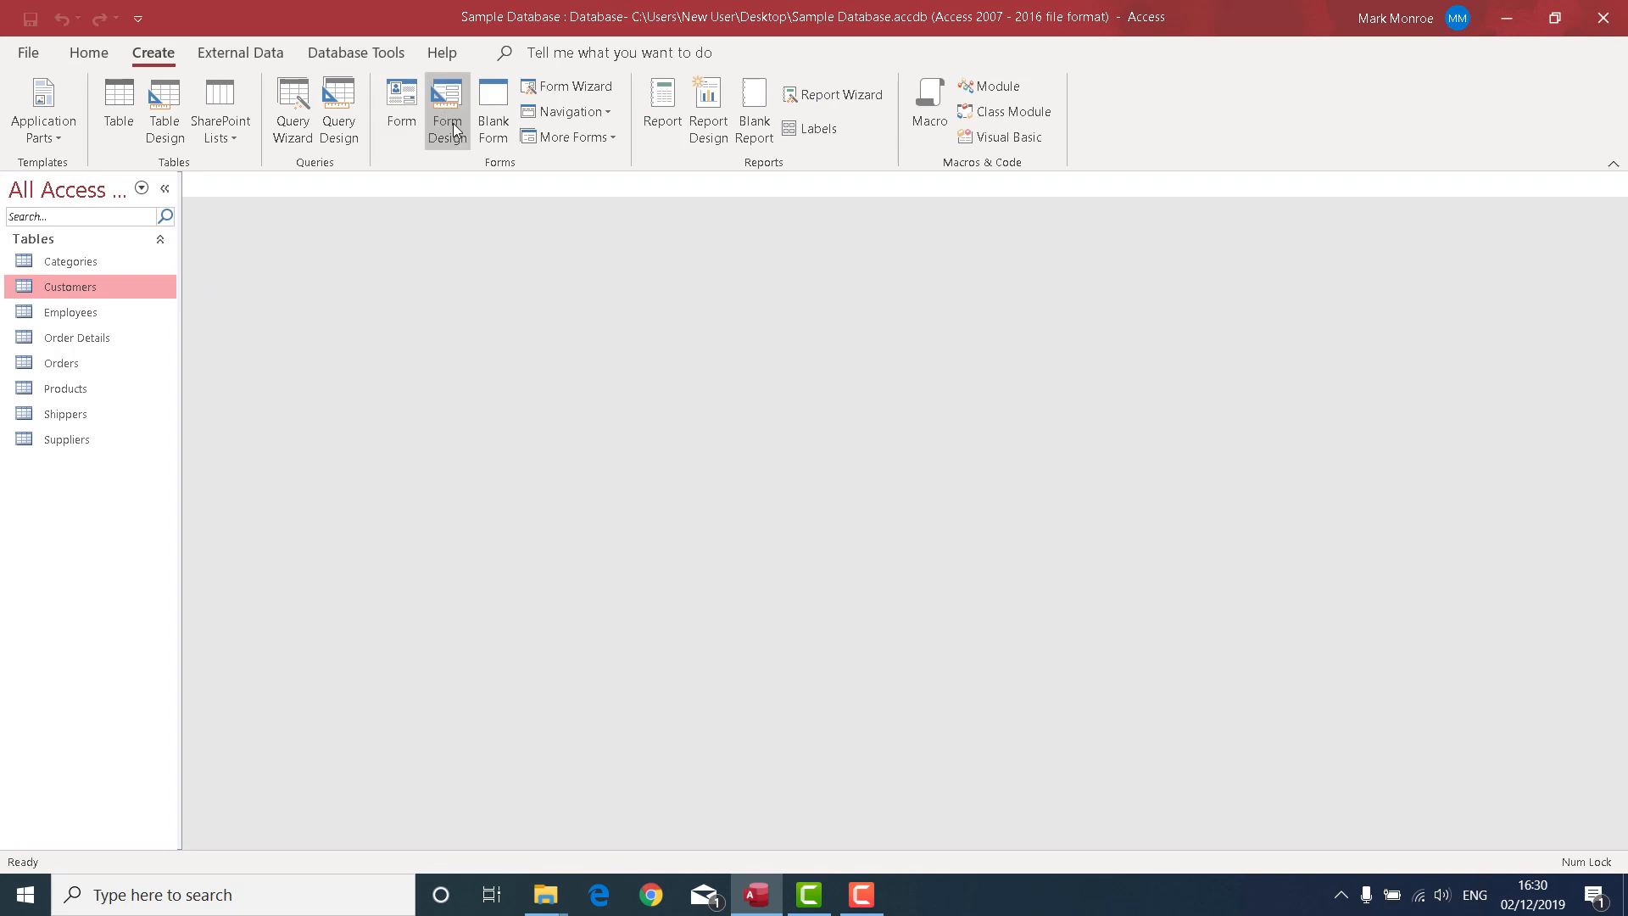
click(455, 109)
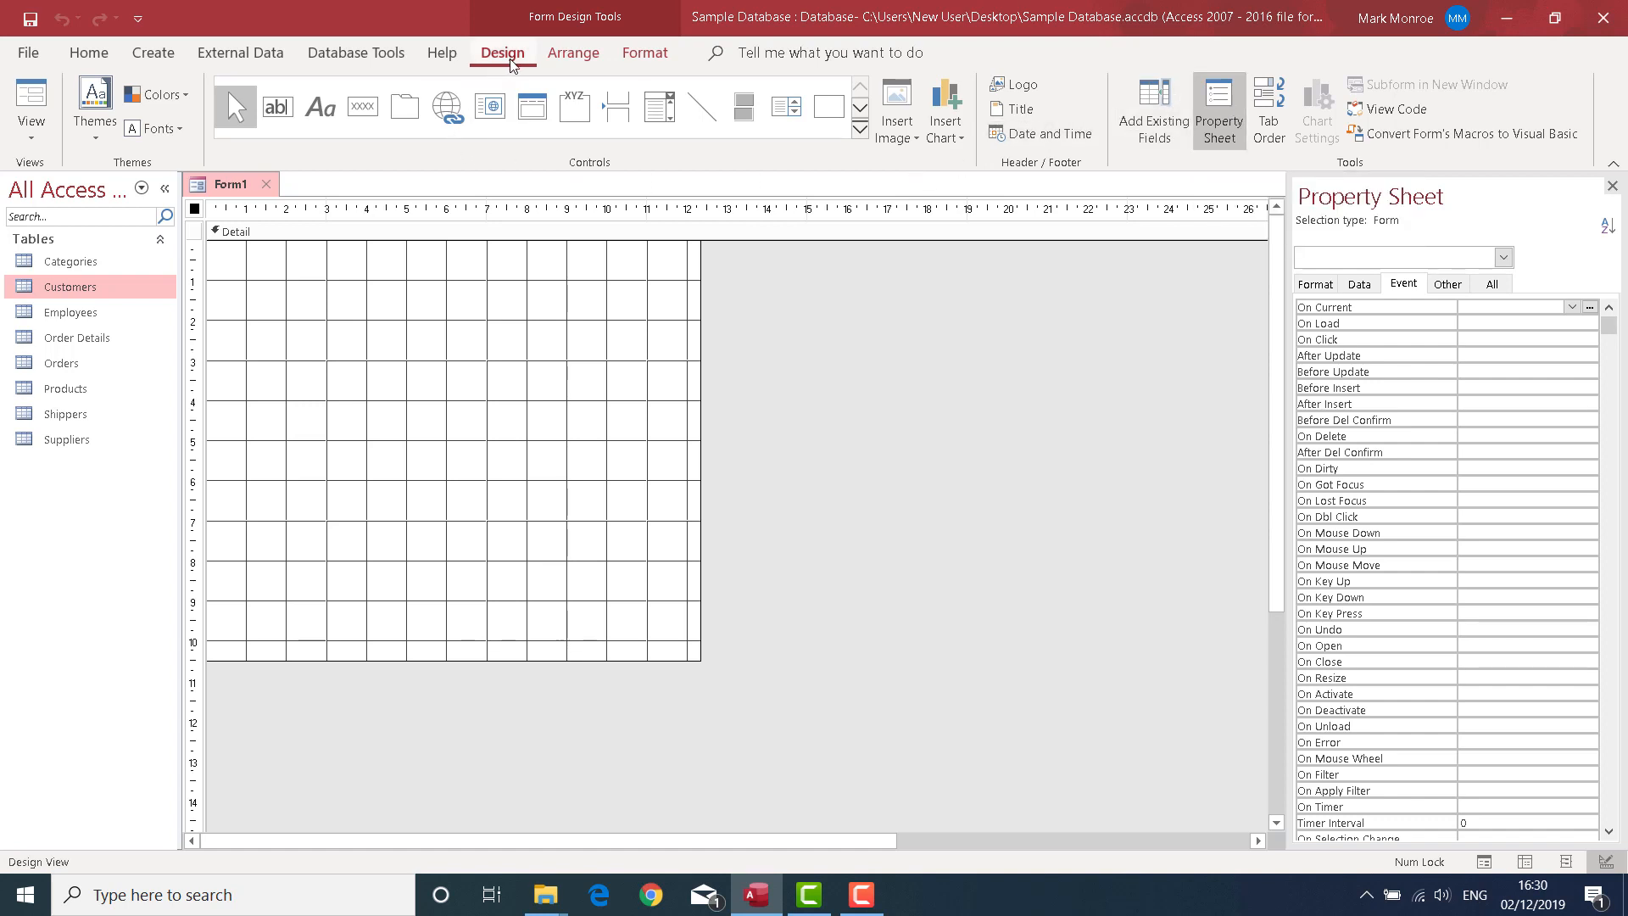
click(1219, 103)
click(1219, 104)
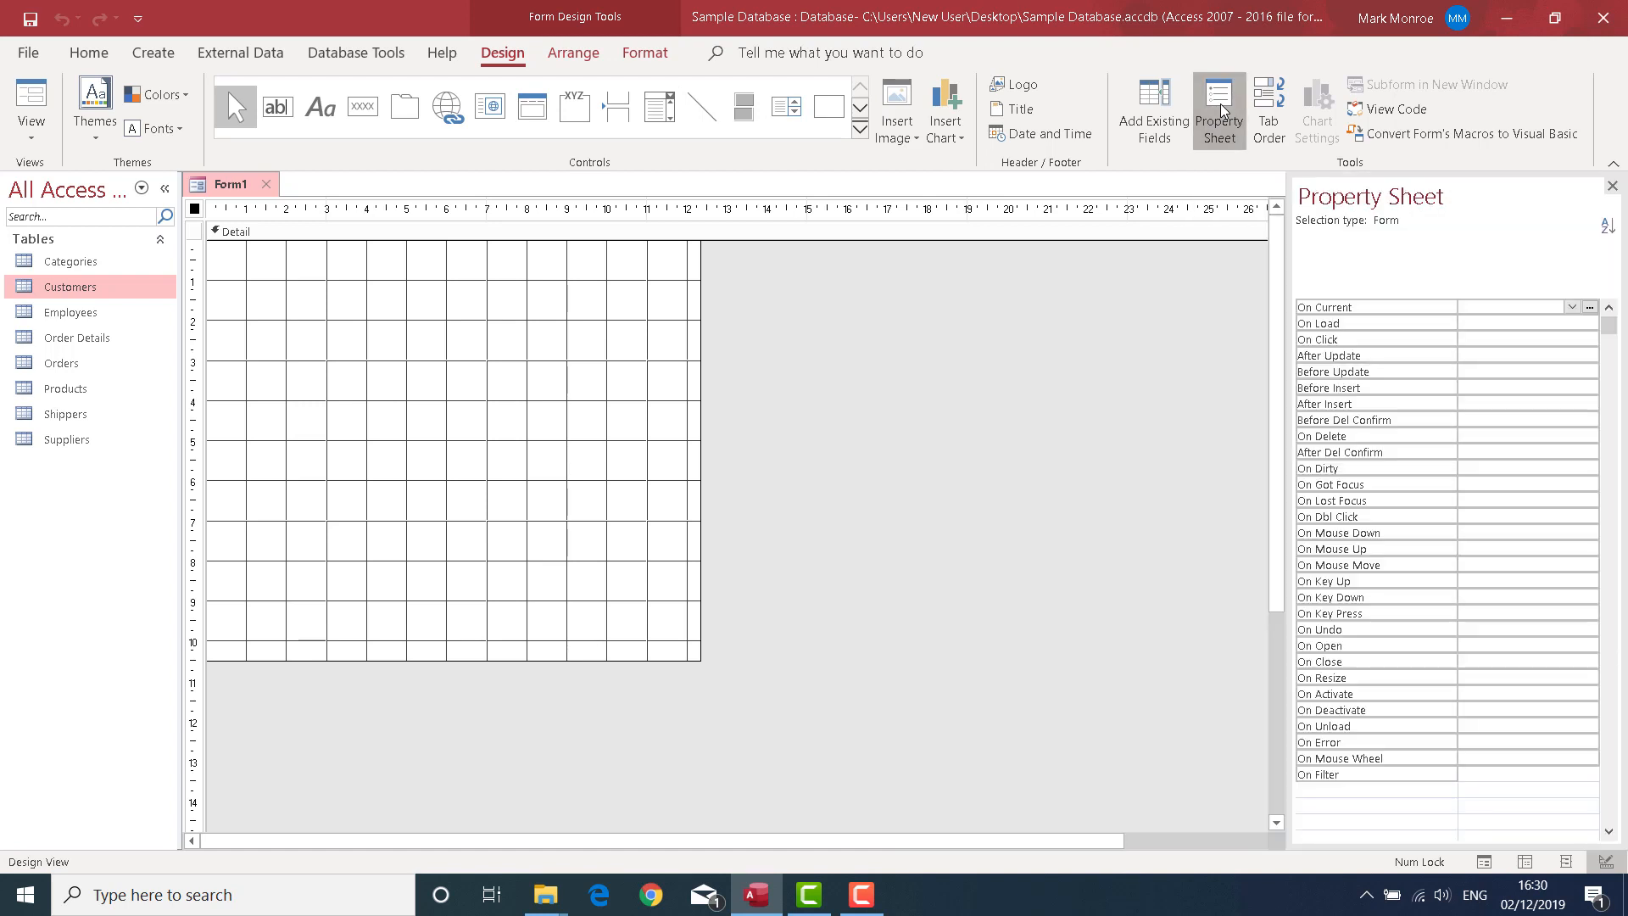
click(1219, 104)
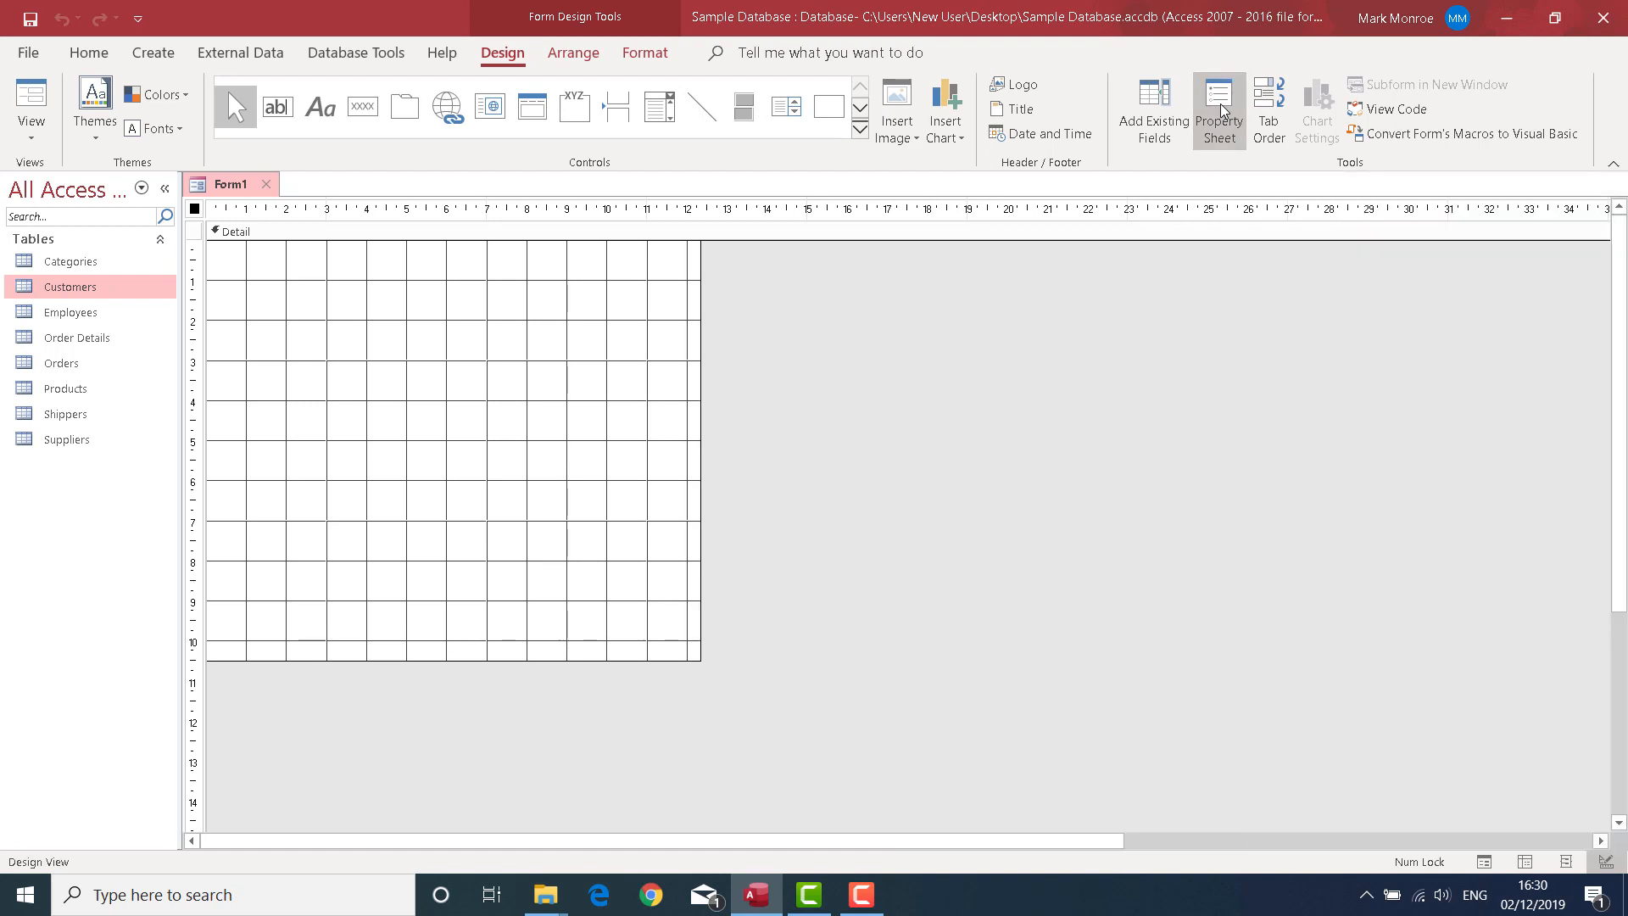
click(1219, 104)
click(1220, 103)
click(1220, 104)
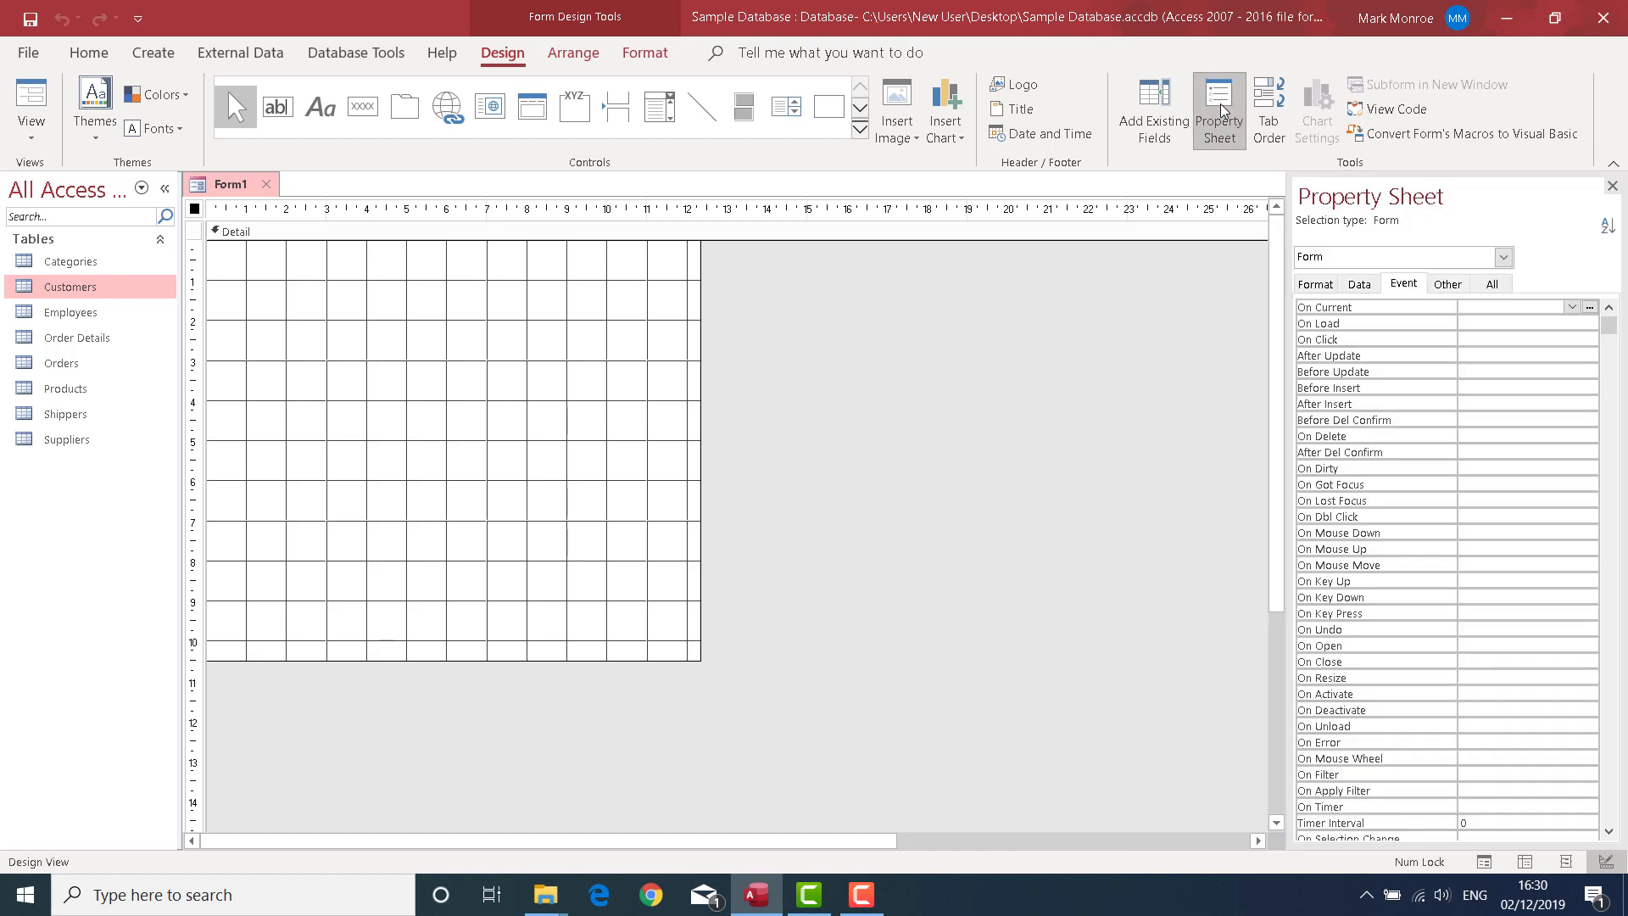
click(1504, 257)
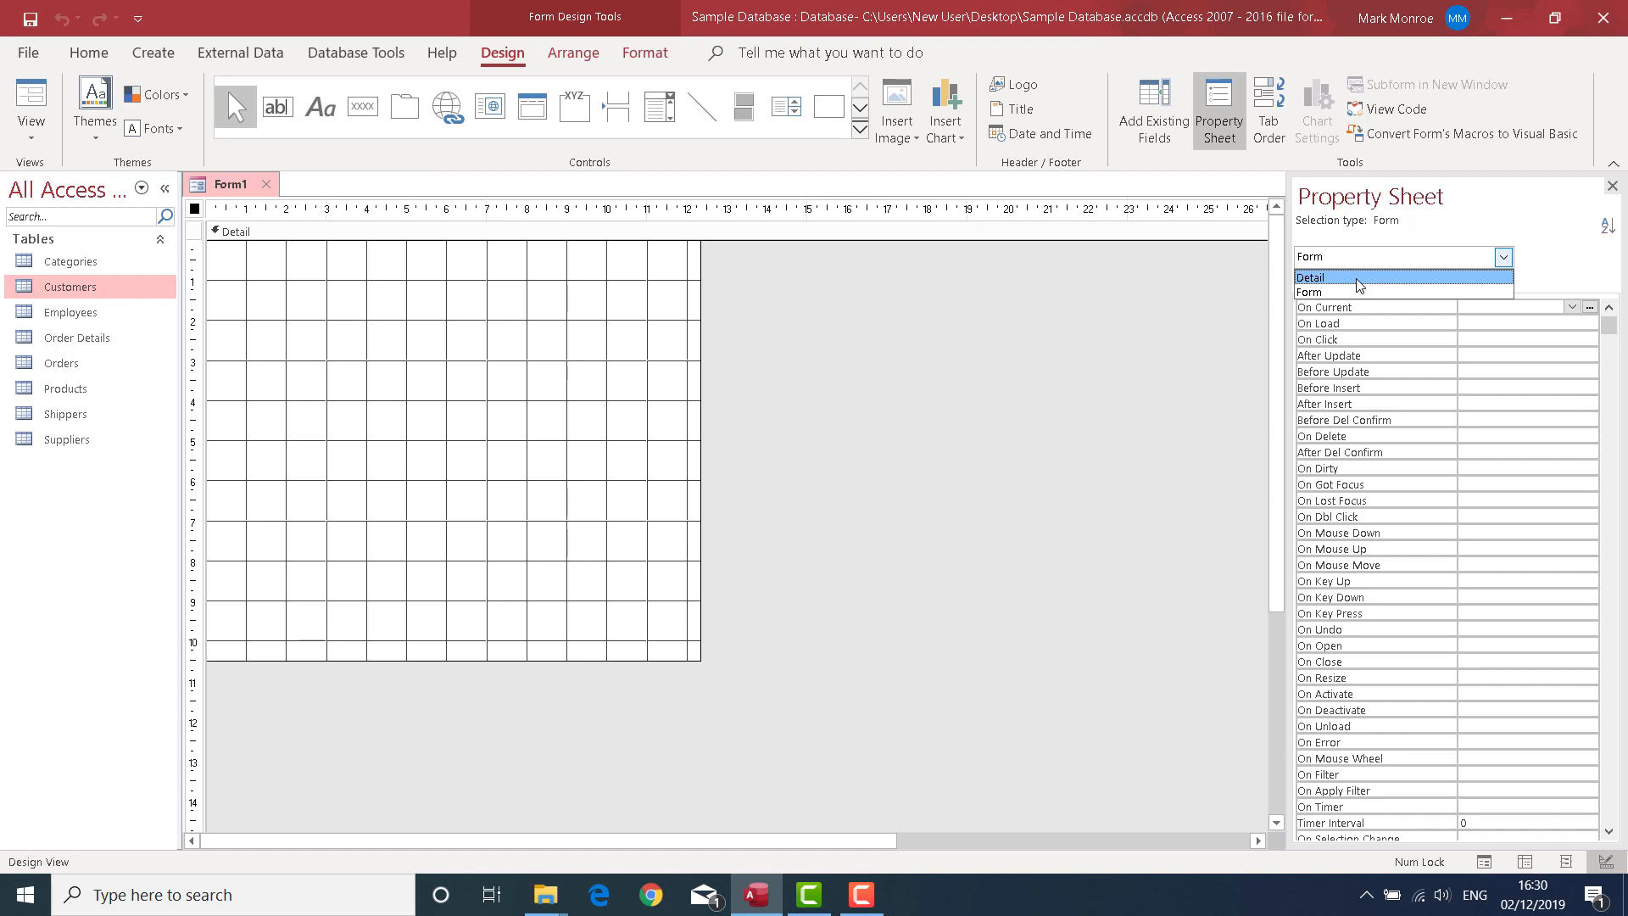
click(1337, 292)
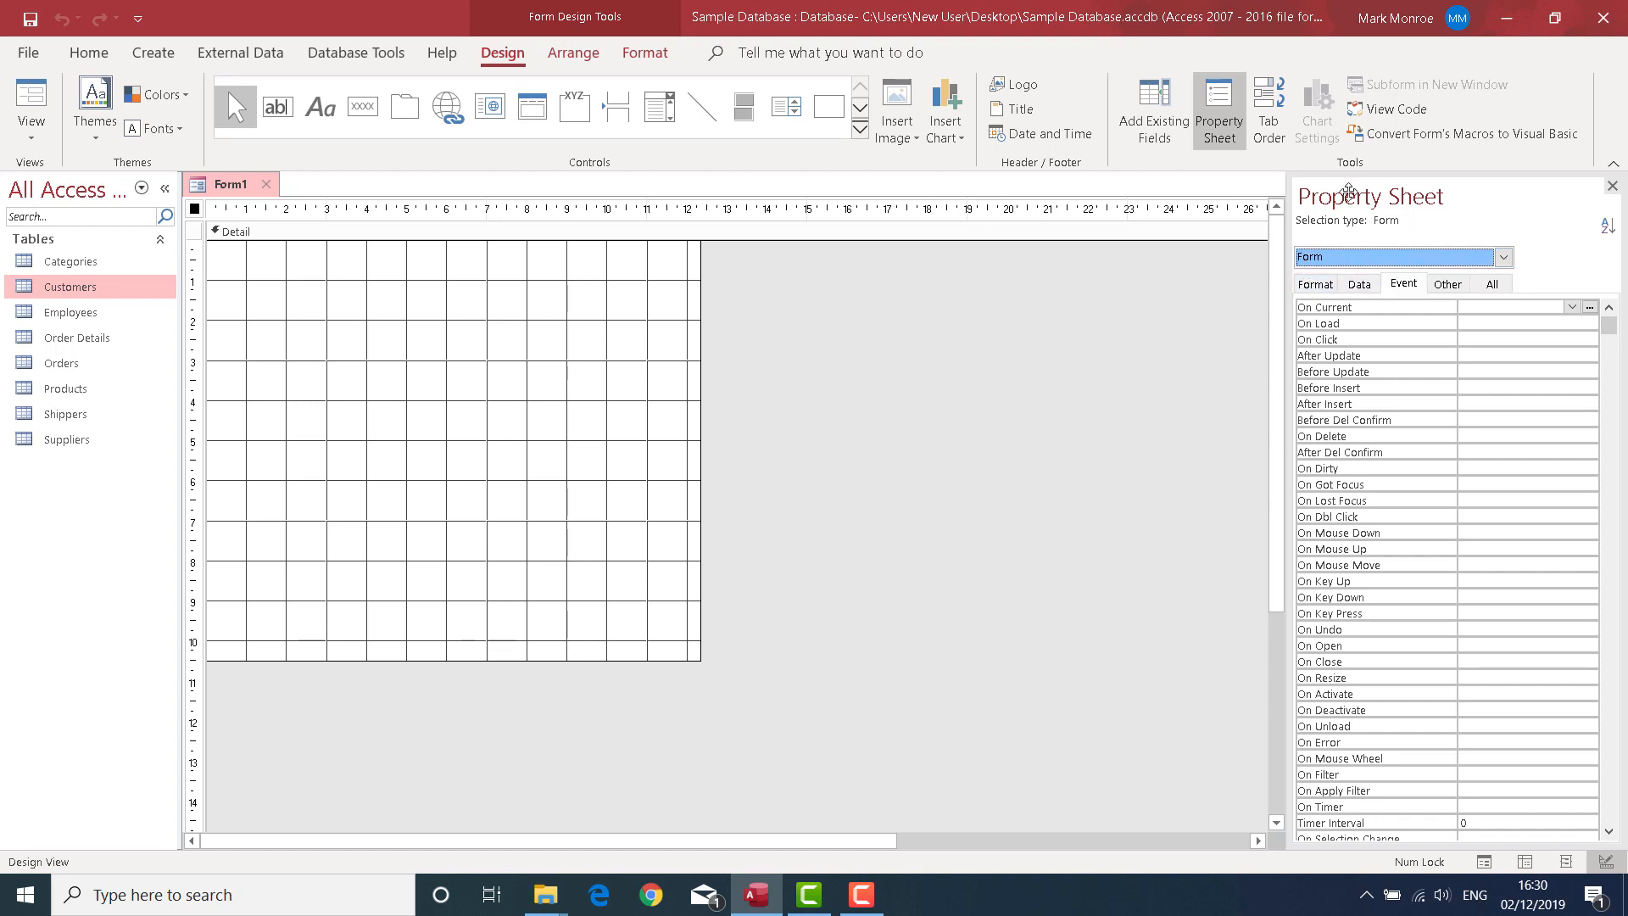
click(1239, 98)
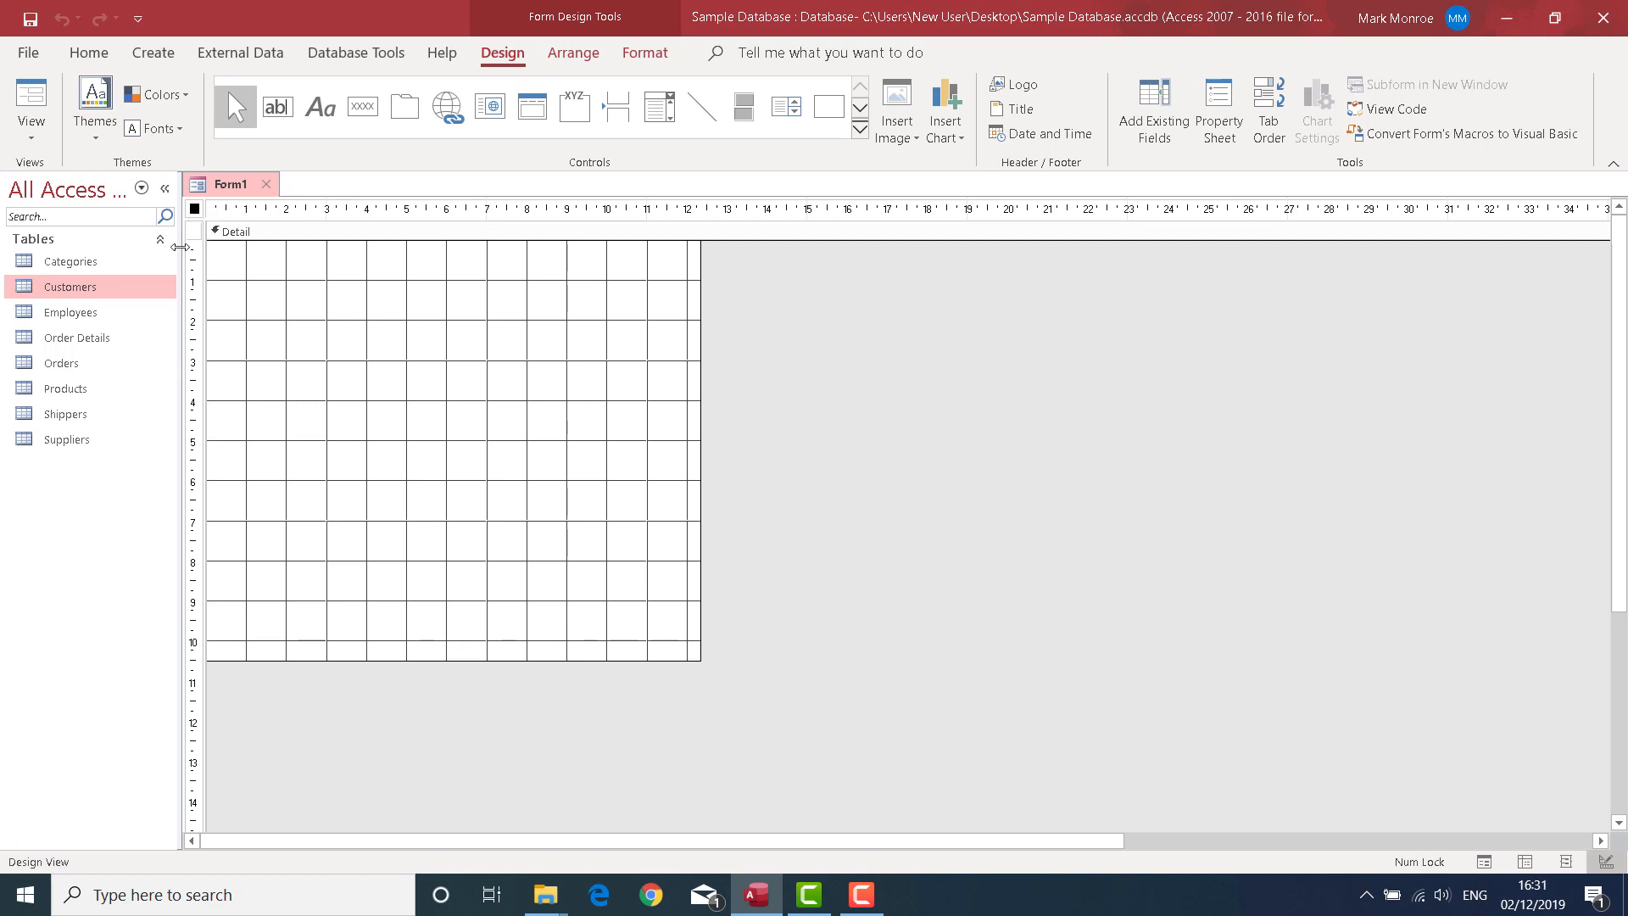
Step: Set the form's Record Source property to the Customers table and show the list of existing fields
double_click(196, 210)
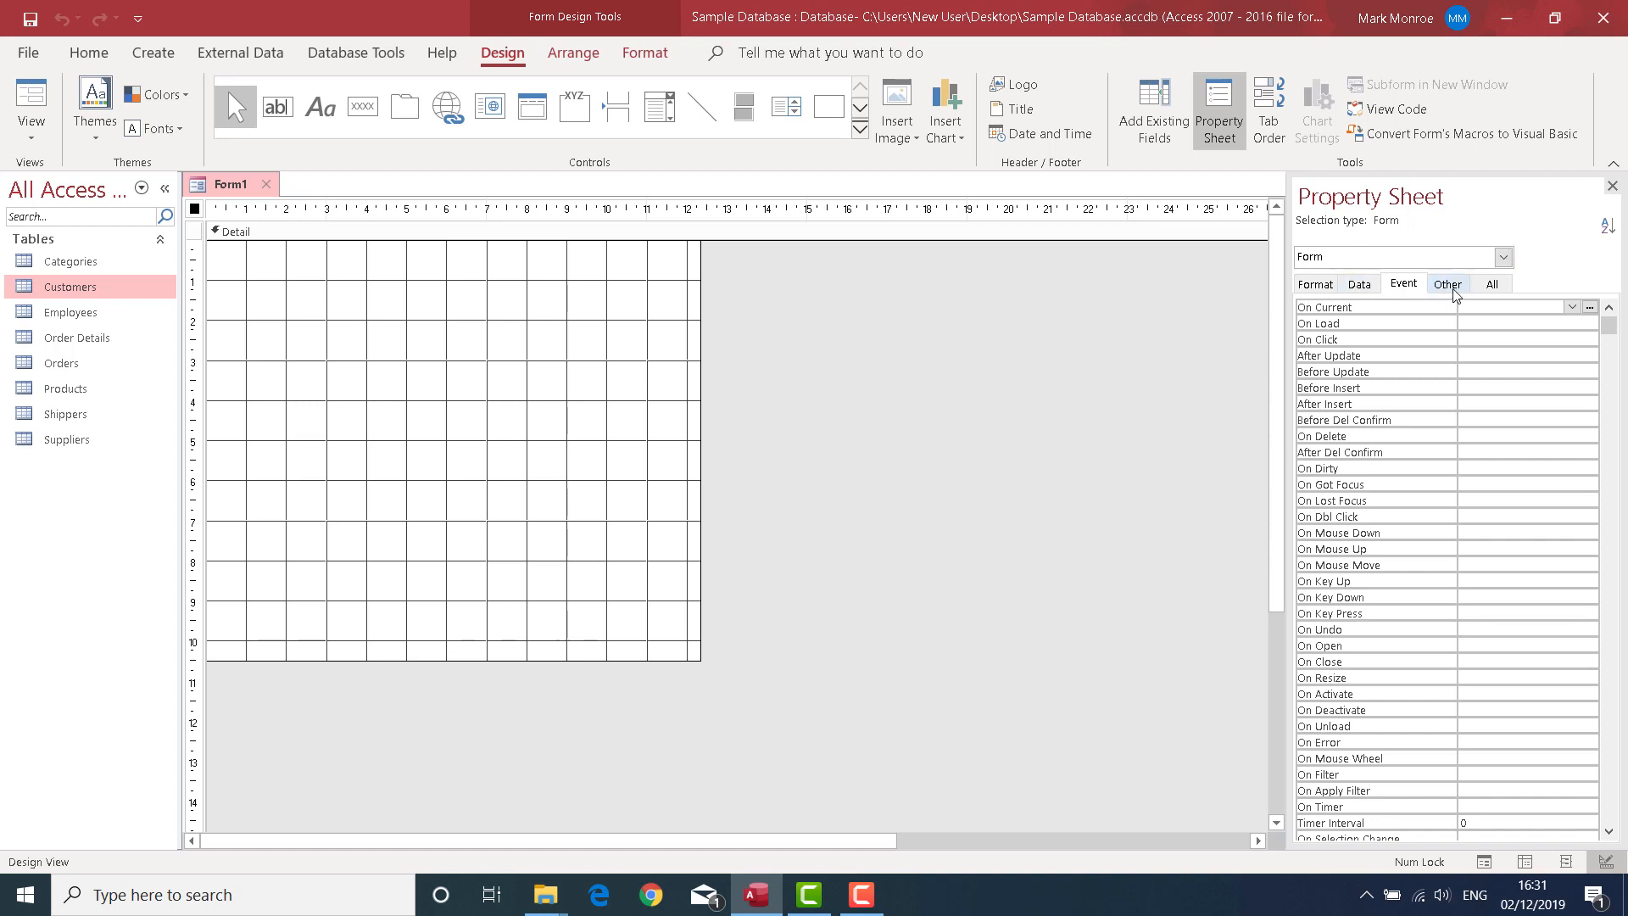
click(1499, 283)
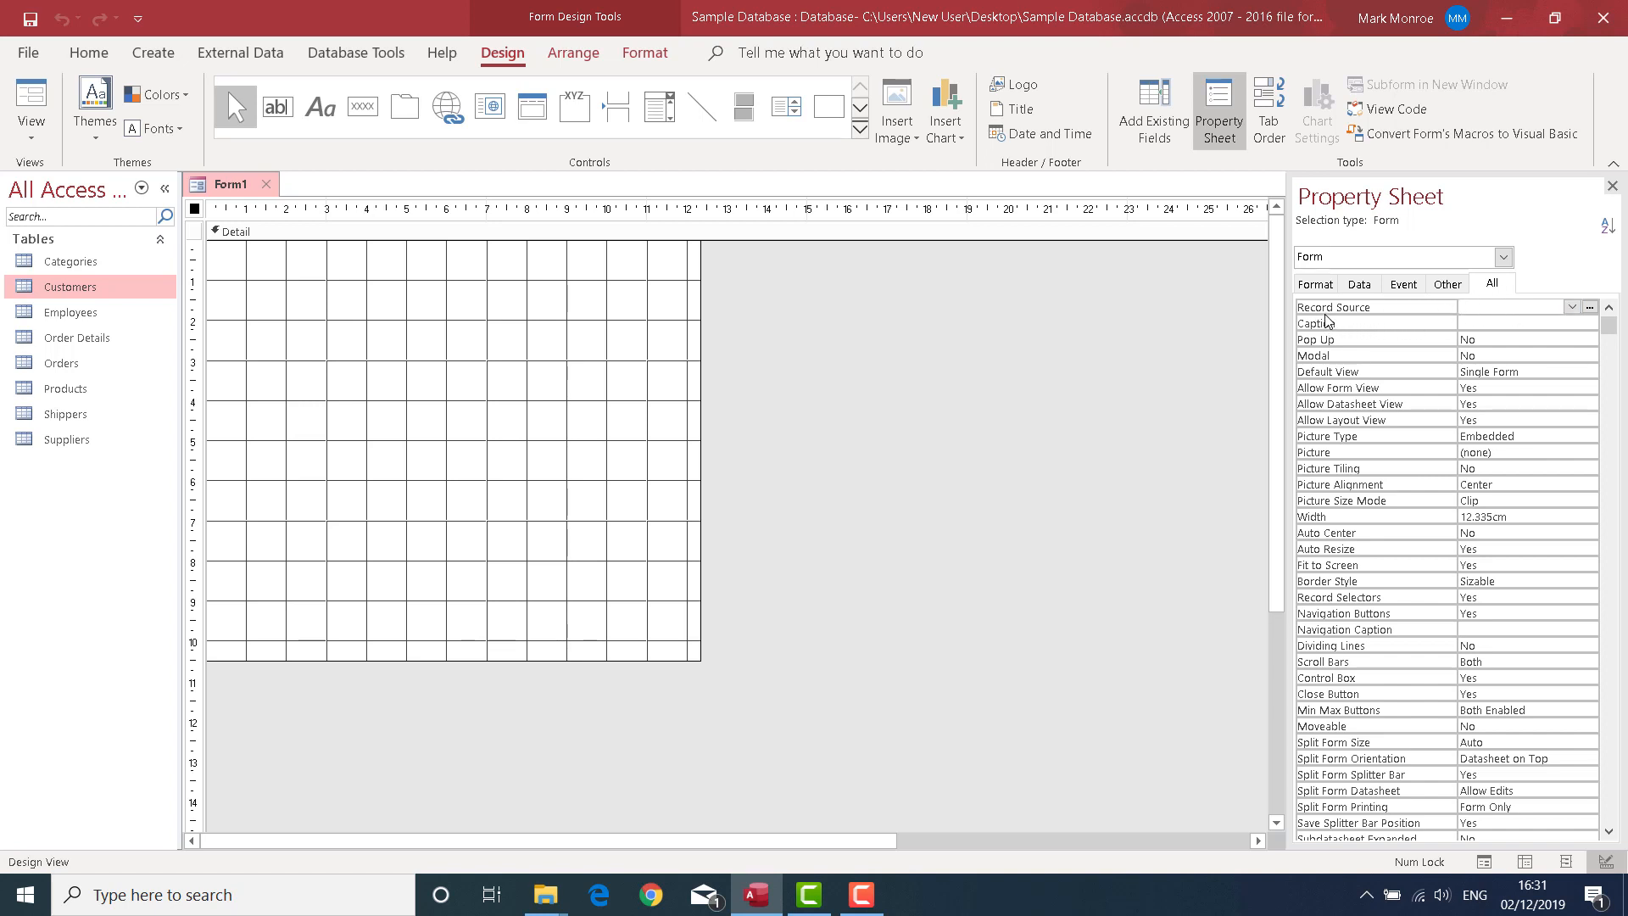
click(1570, 309)
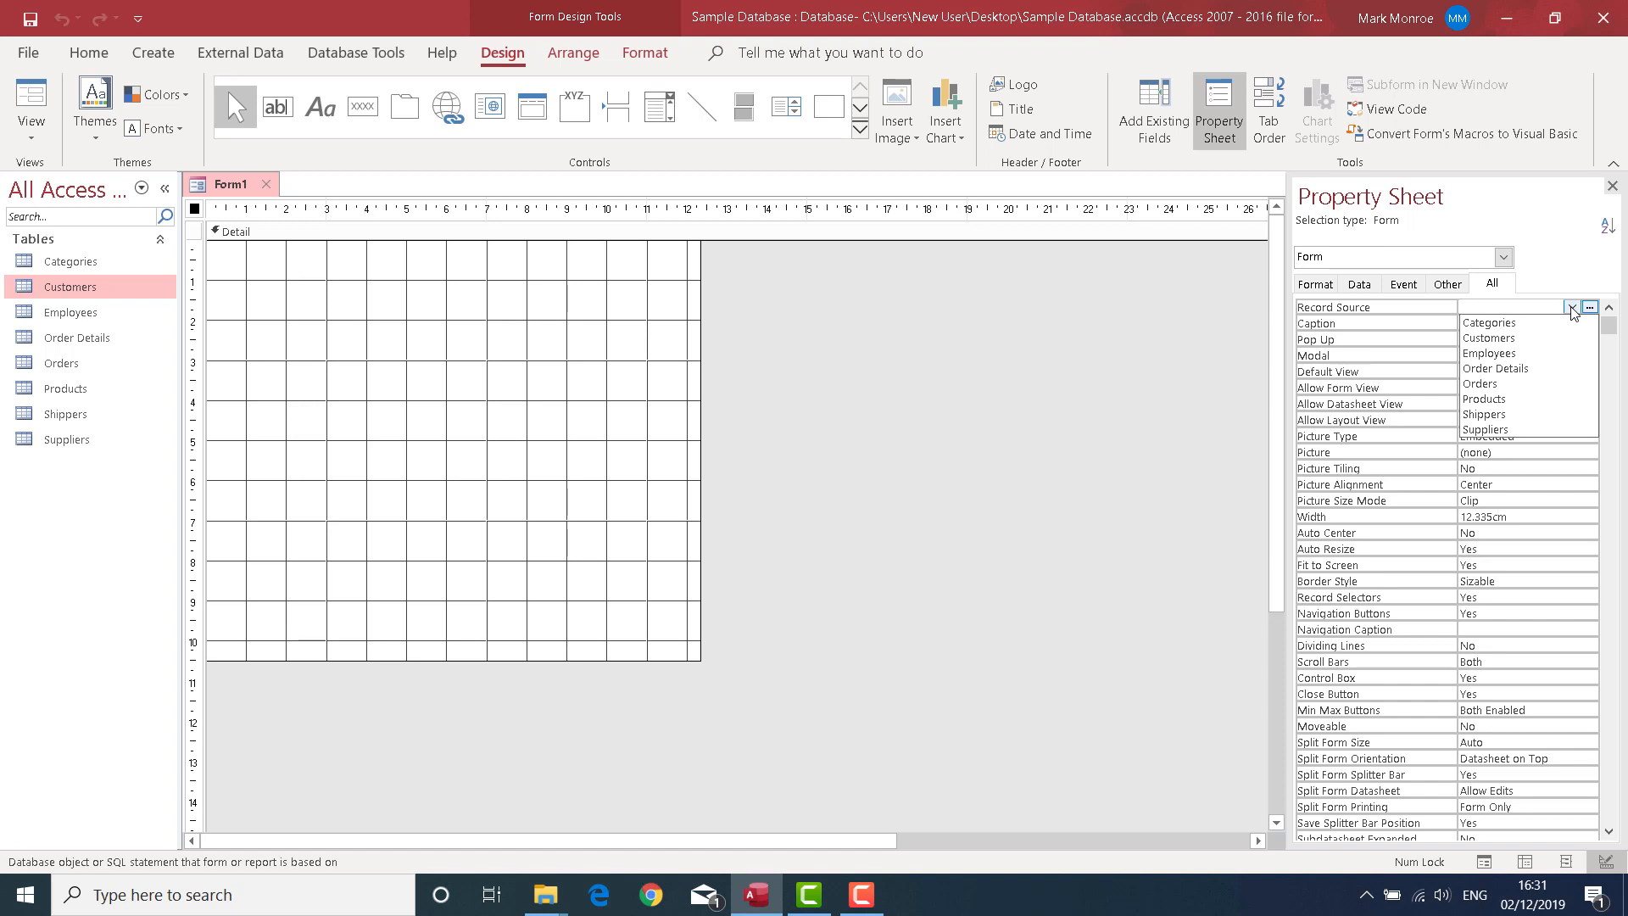
click(1504, 338)
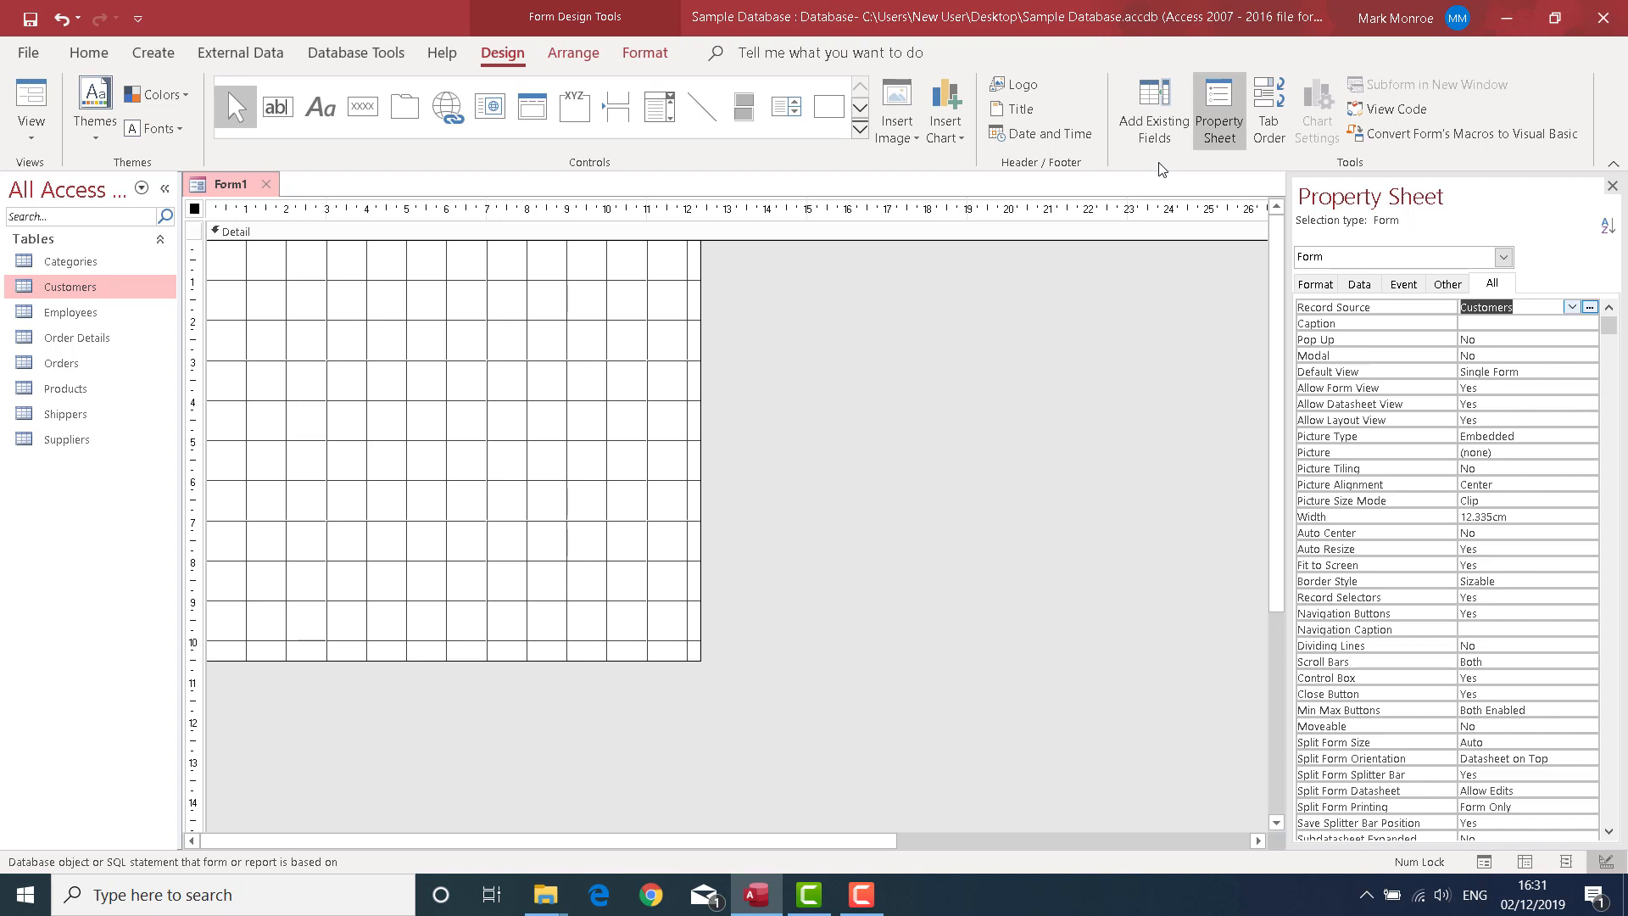
click(1145, 102)
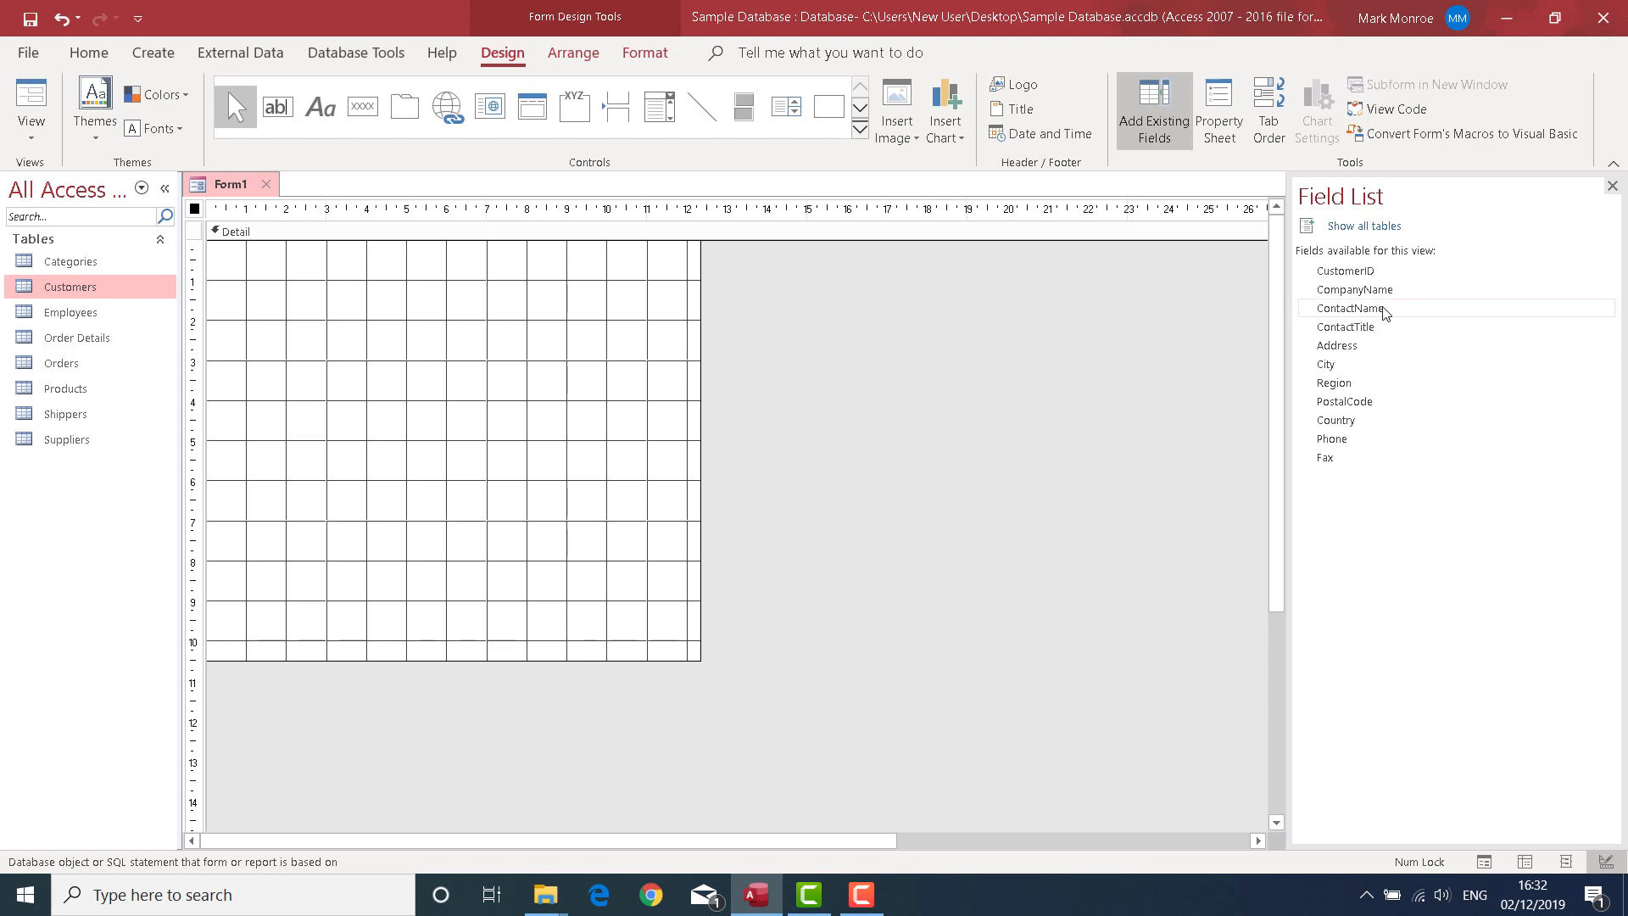
Step: Place the ContactName and Address fields on the form, with Address moved beneath ContactName
drag(1382, 310, 491, 380)
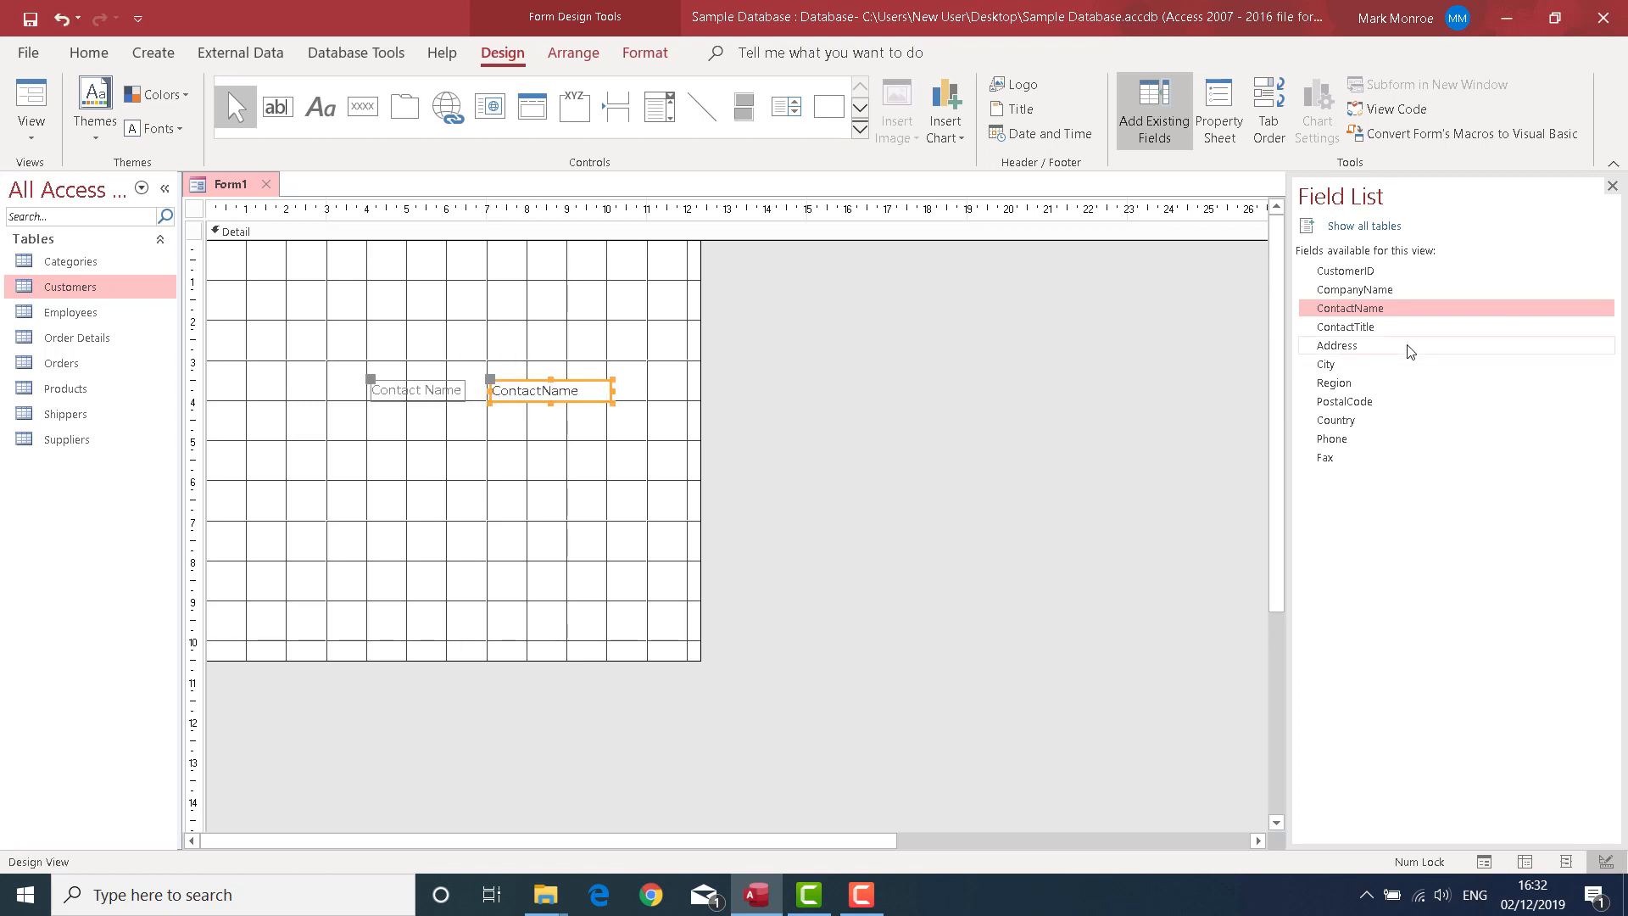
drag(1361, 348, 569, 488)
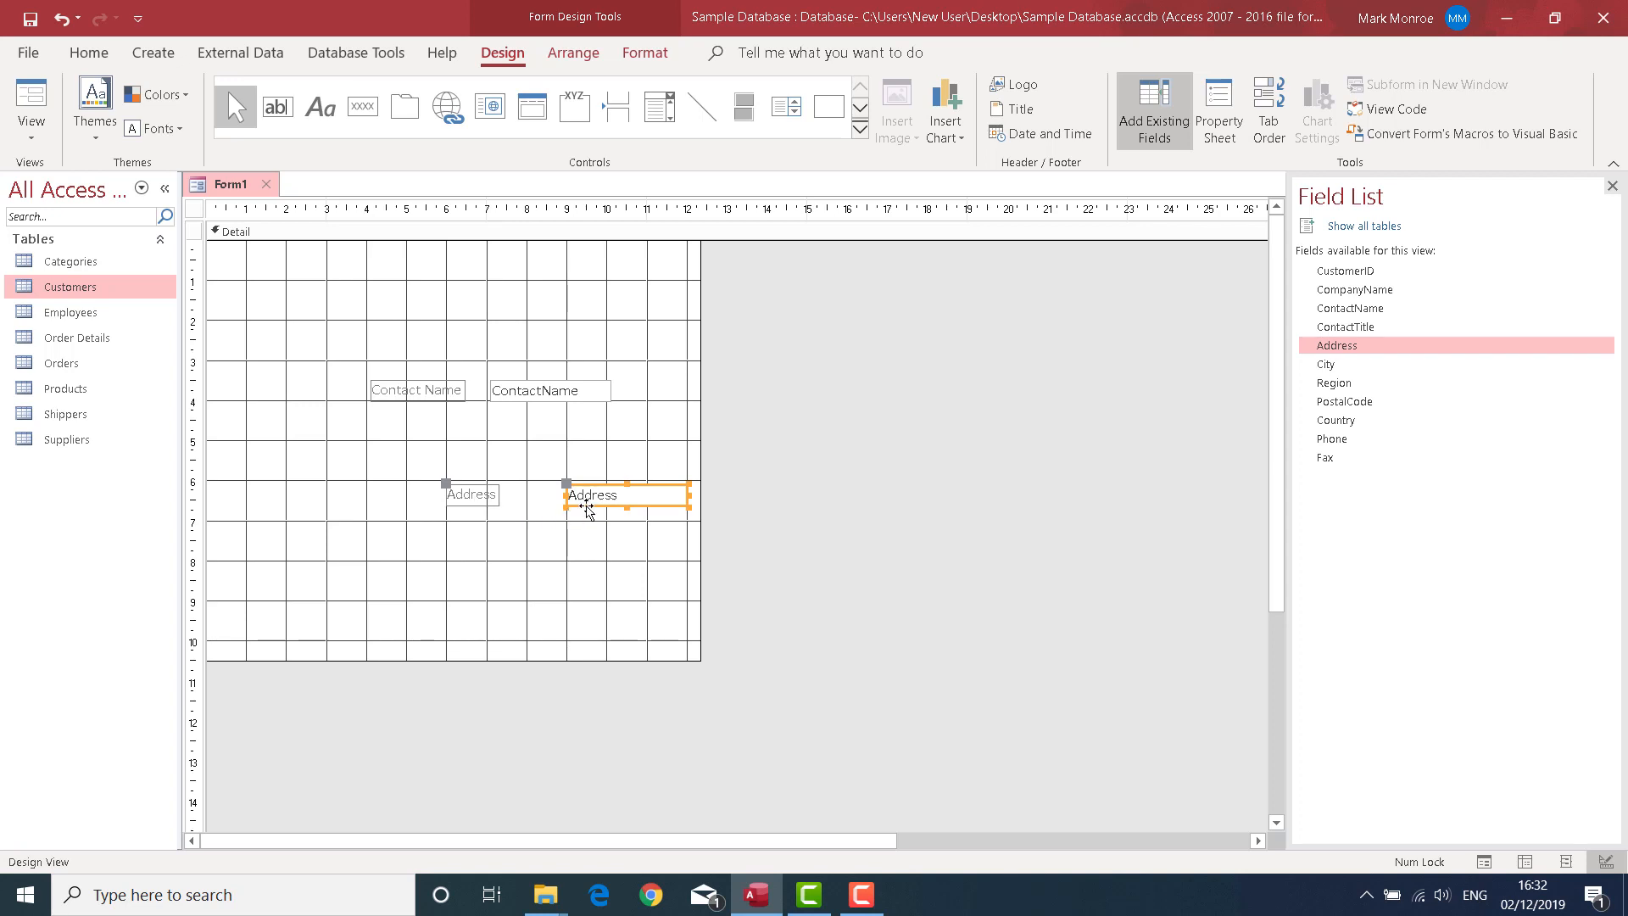
drag(586, 507, 506, 480)
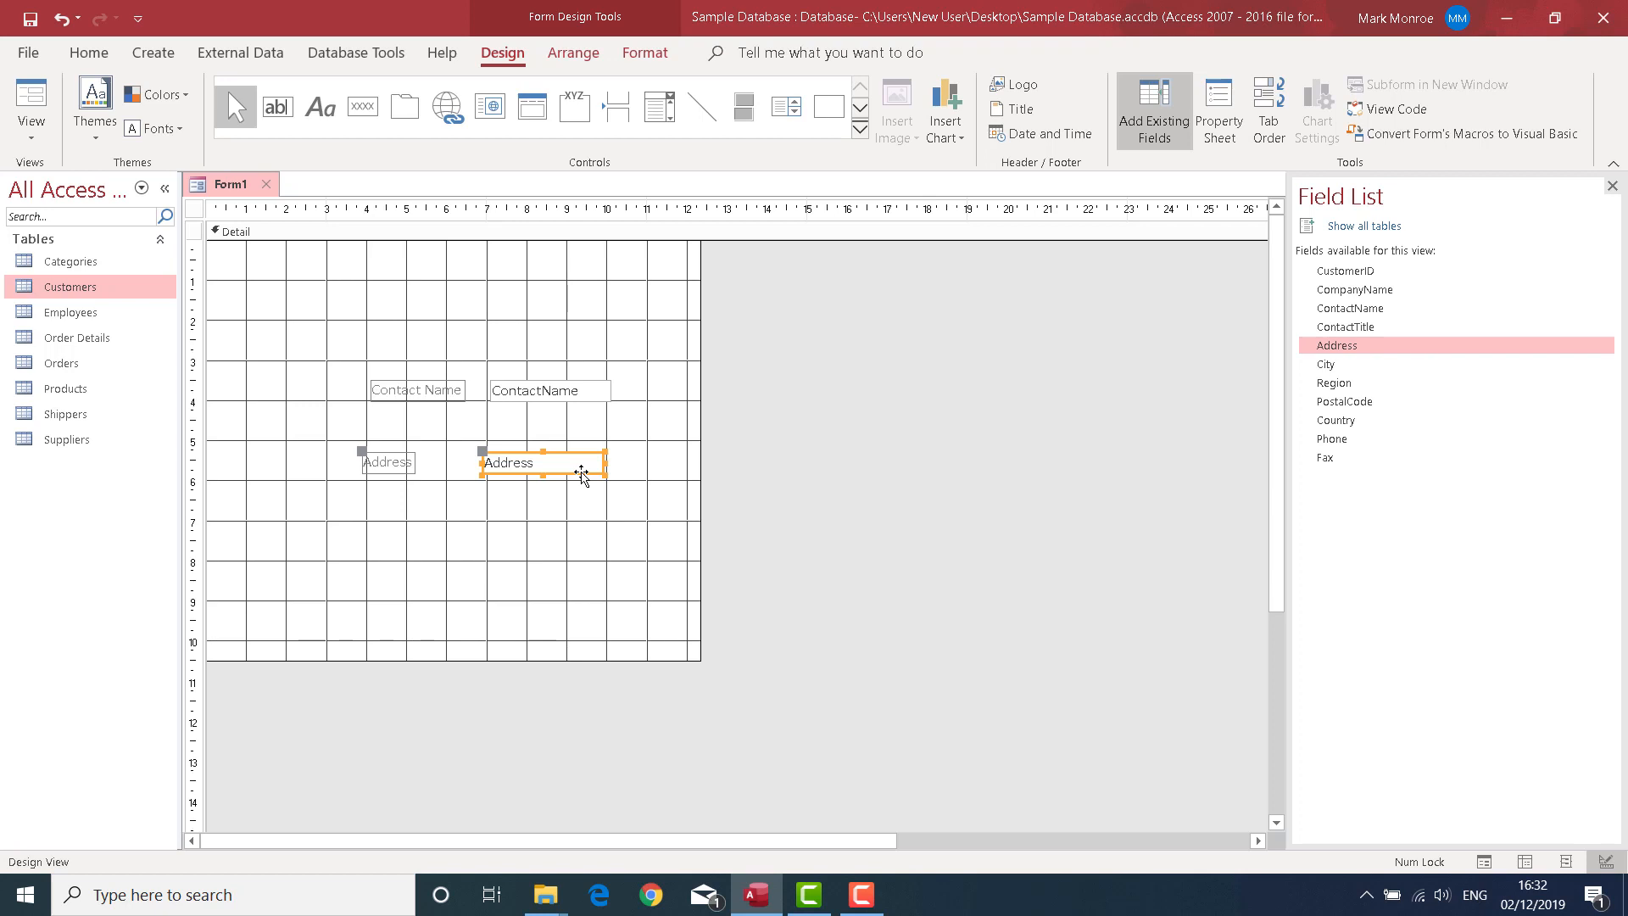
drag(581, 472, 568, 528)
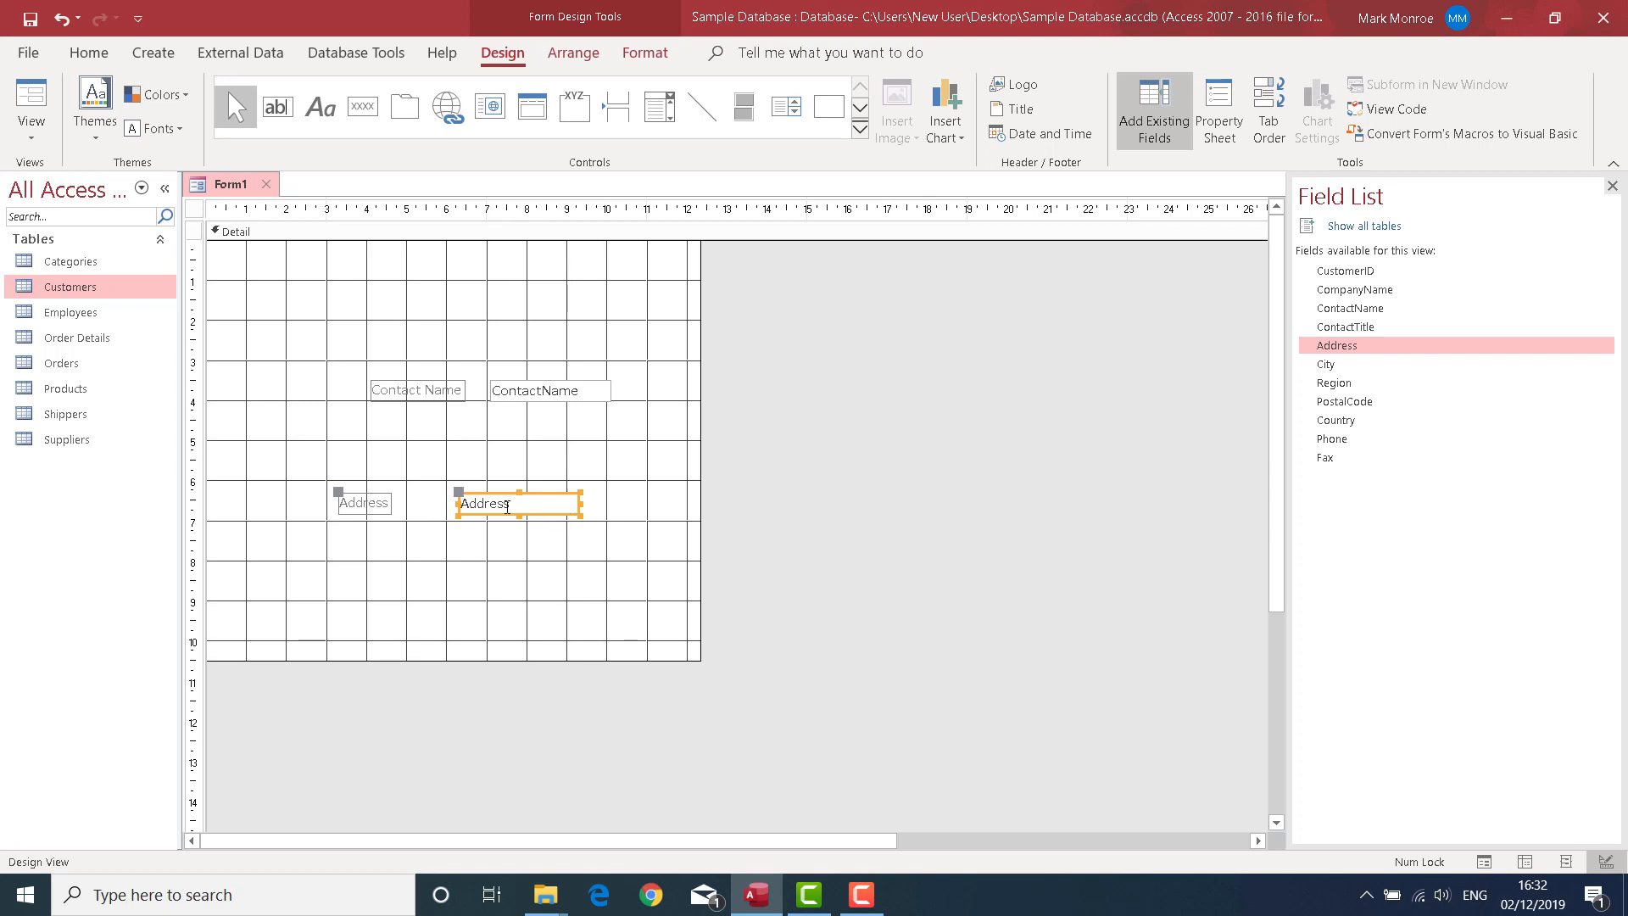
Step: Widen and reposition the Address text box, and move its label separately to sit directly above it
click(353, 507)
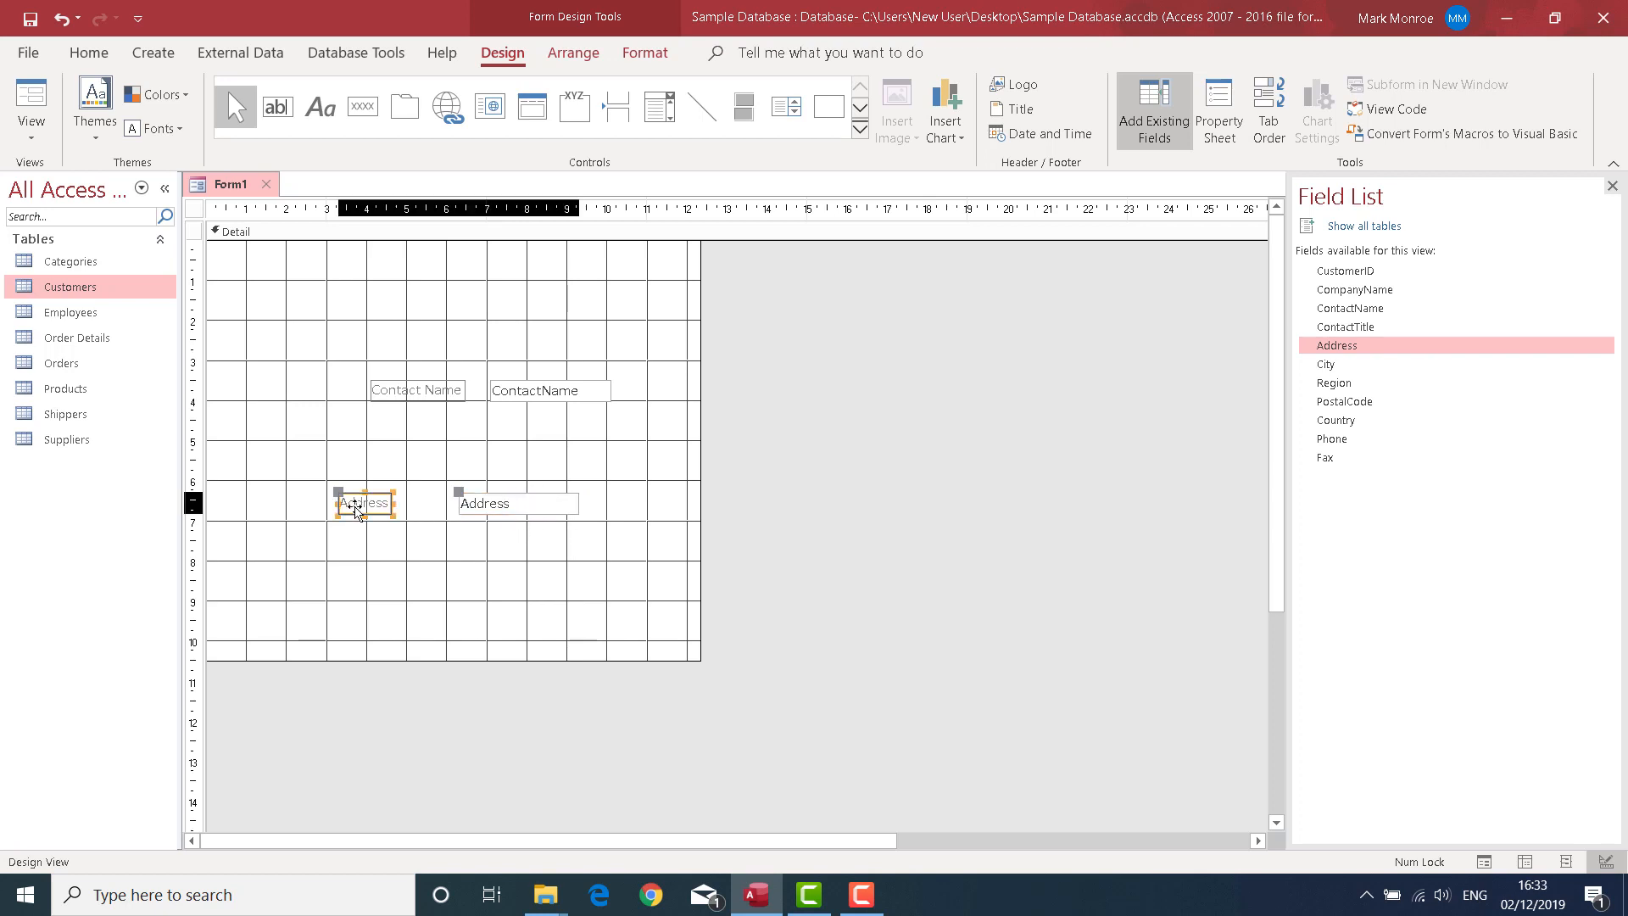
click(509, 505)
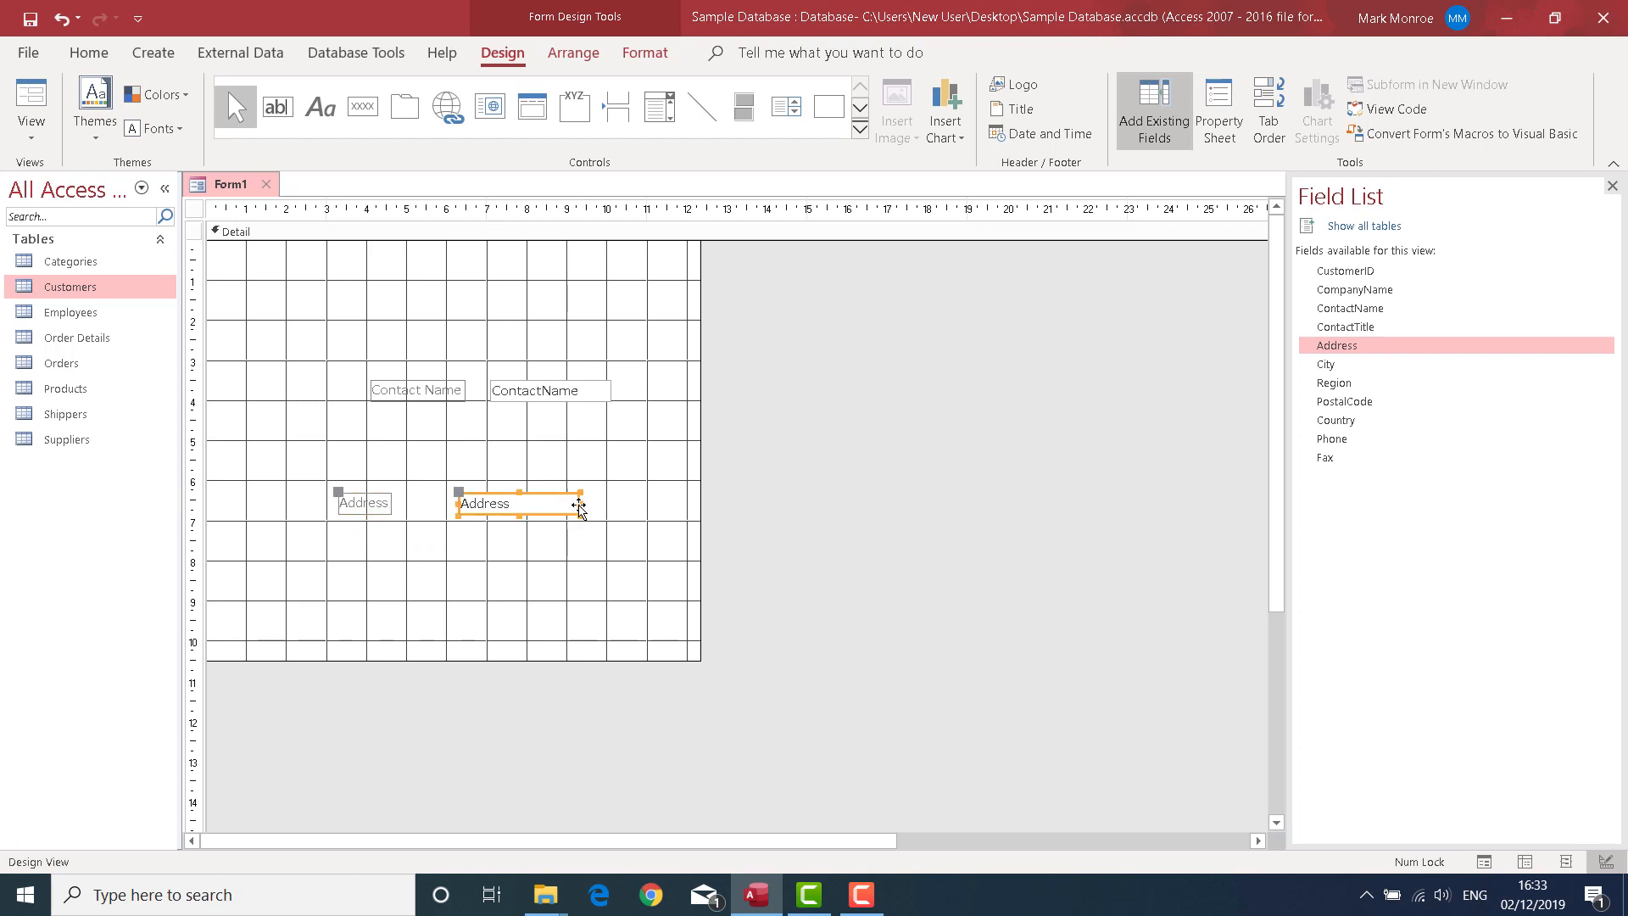
drag(582, 505, 624, 509)
drag(501, 512, 469, 568)
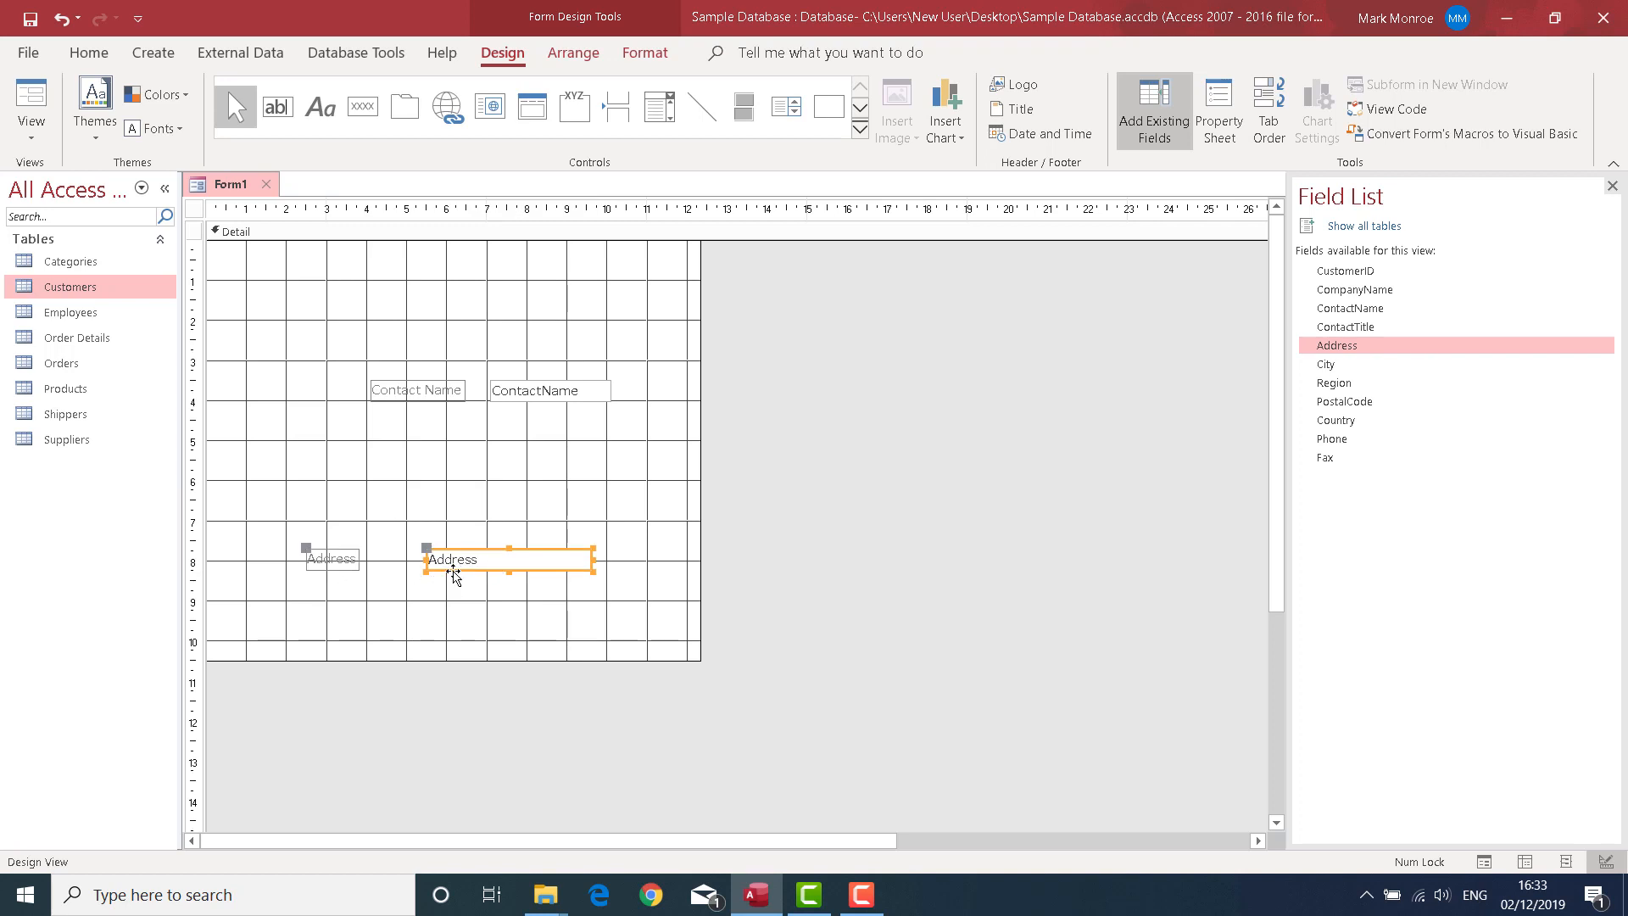
drag(456, 569, 466, 525)
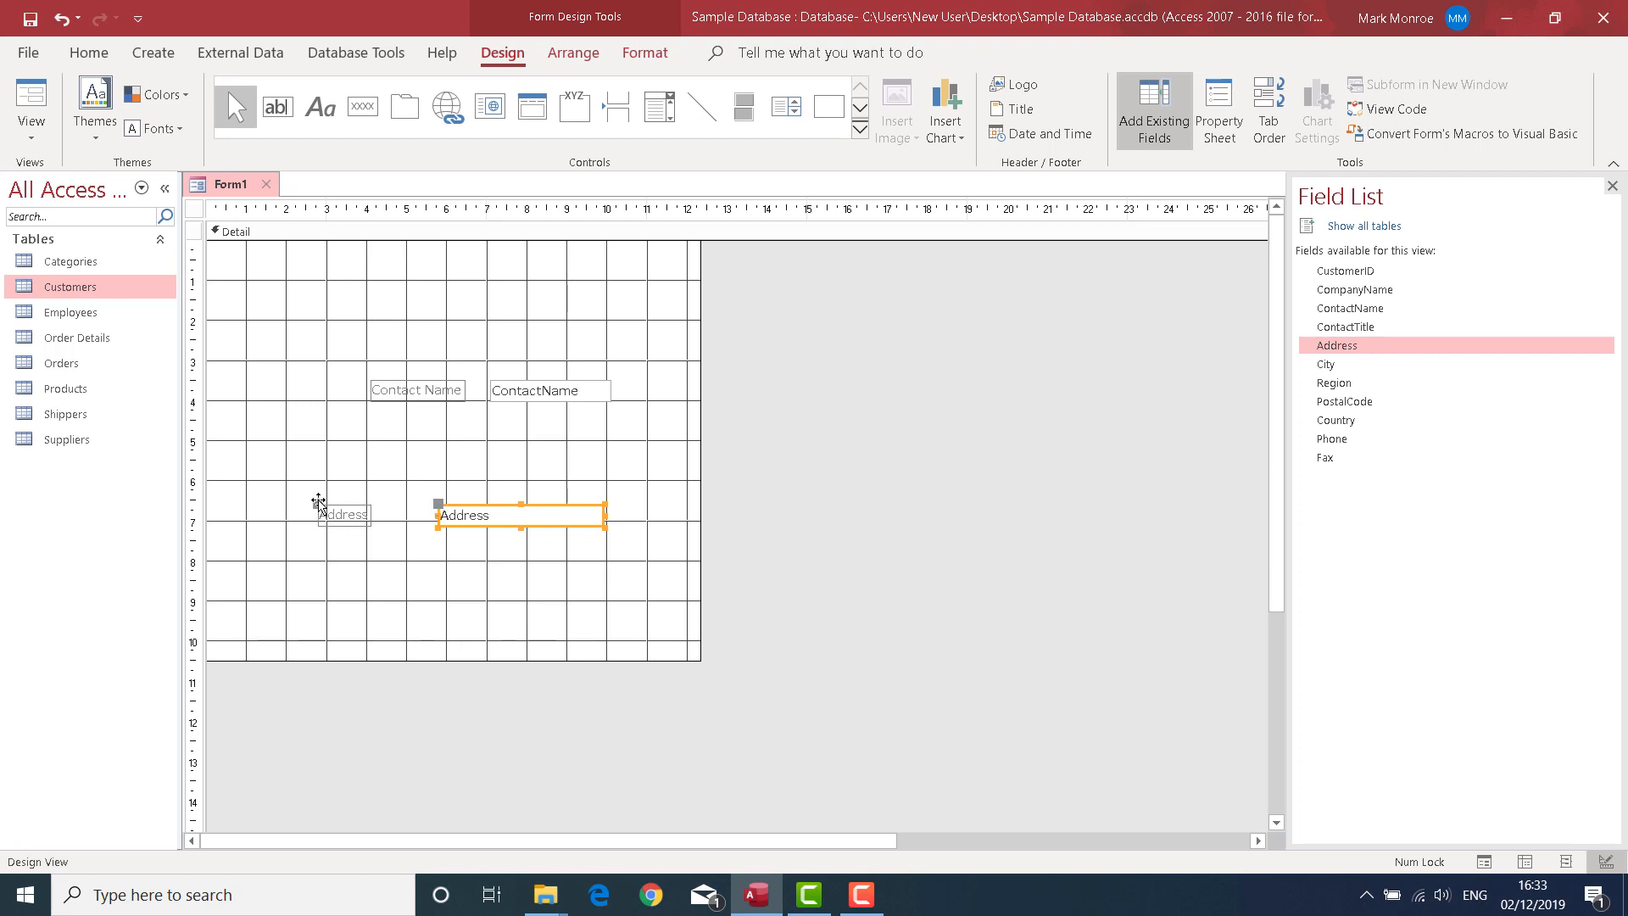
drag(318, 506, 443, 483)
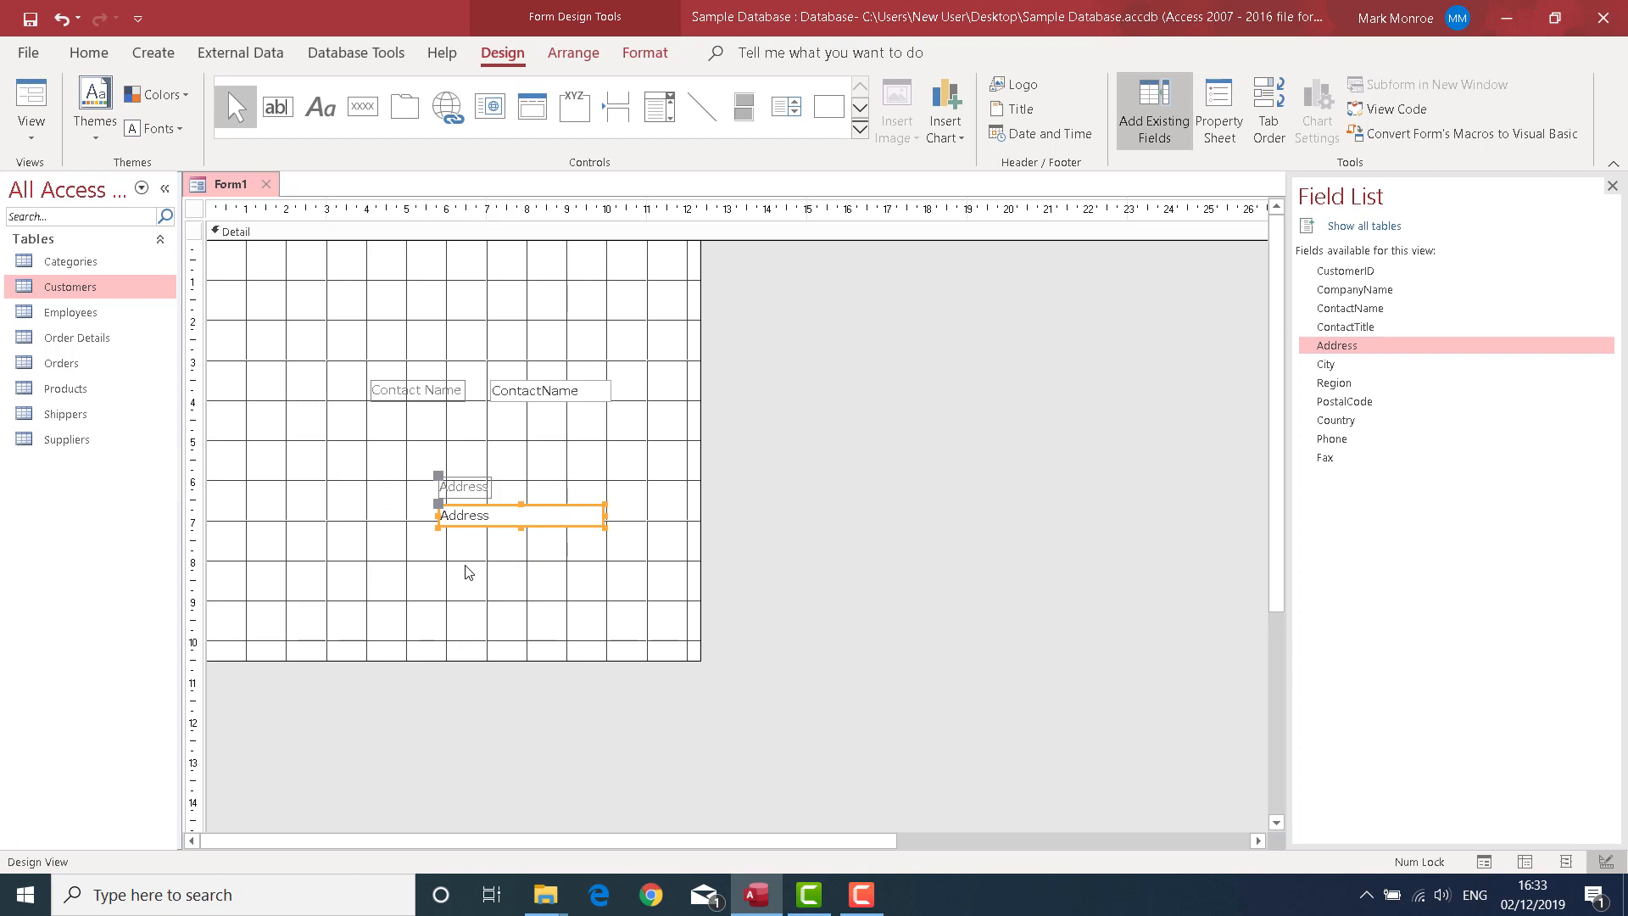
Step: Delete the ContactName and Address controls together with their labels from the form
drag(328, 351, 638, 588)
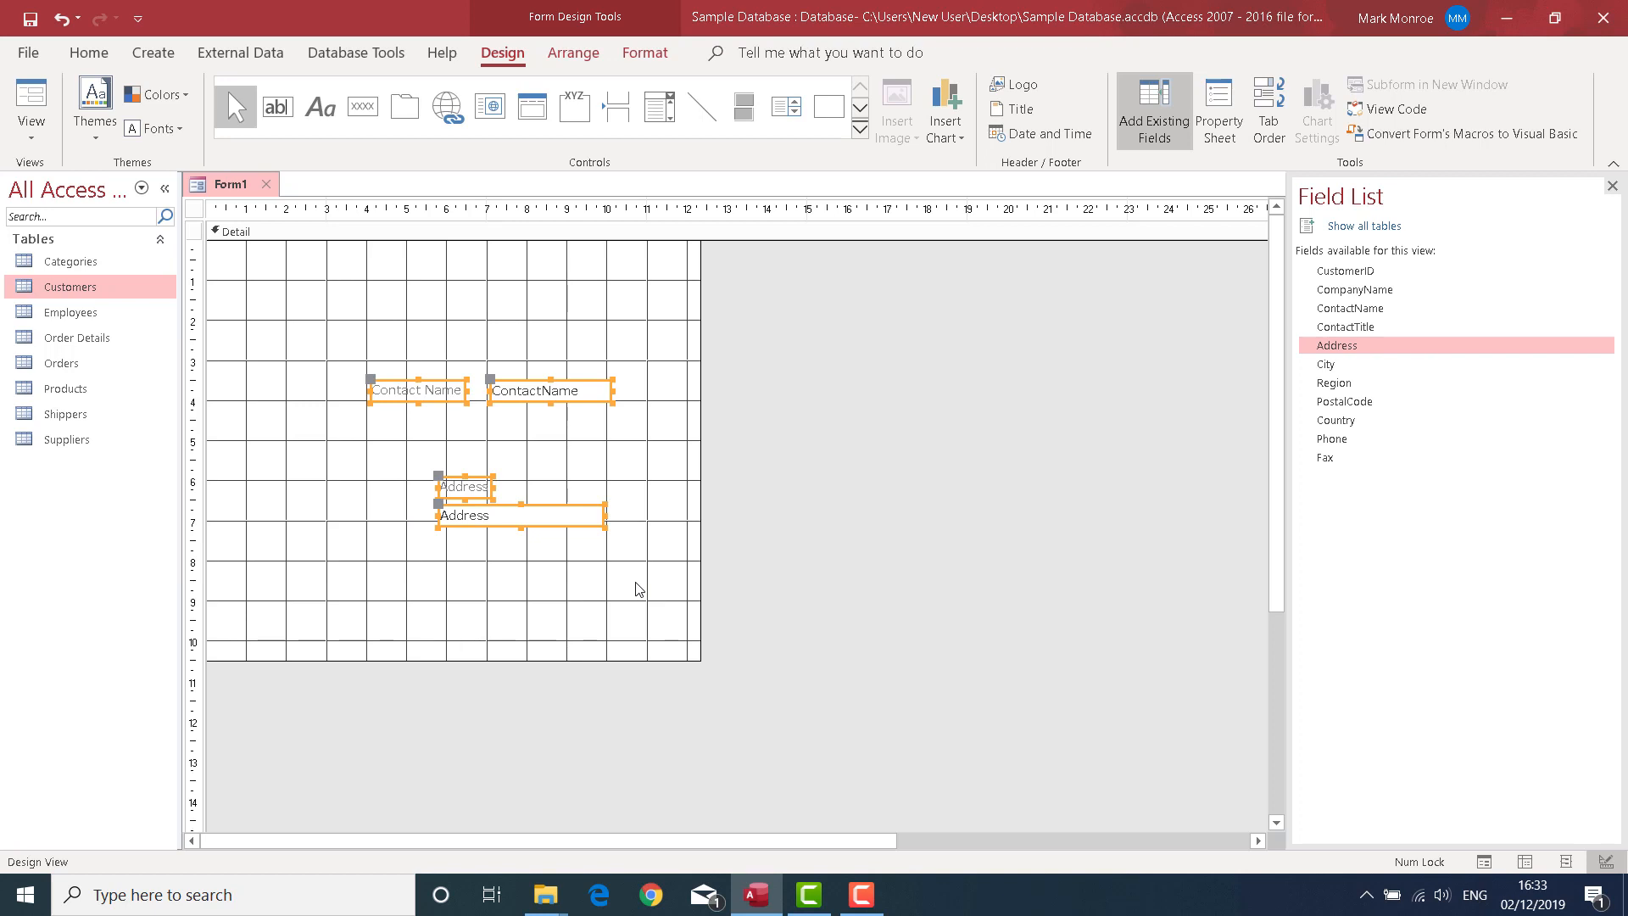
key(Delete)
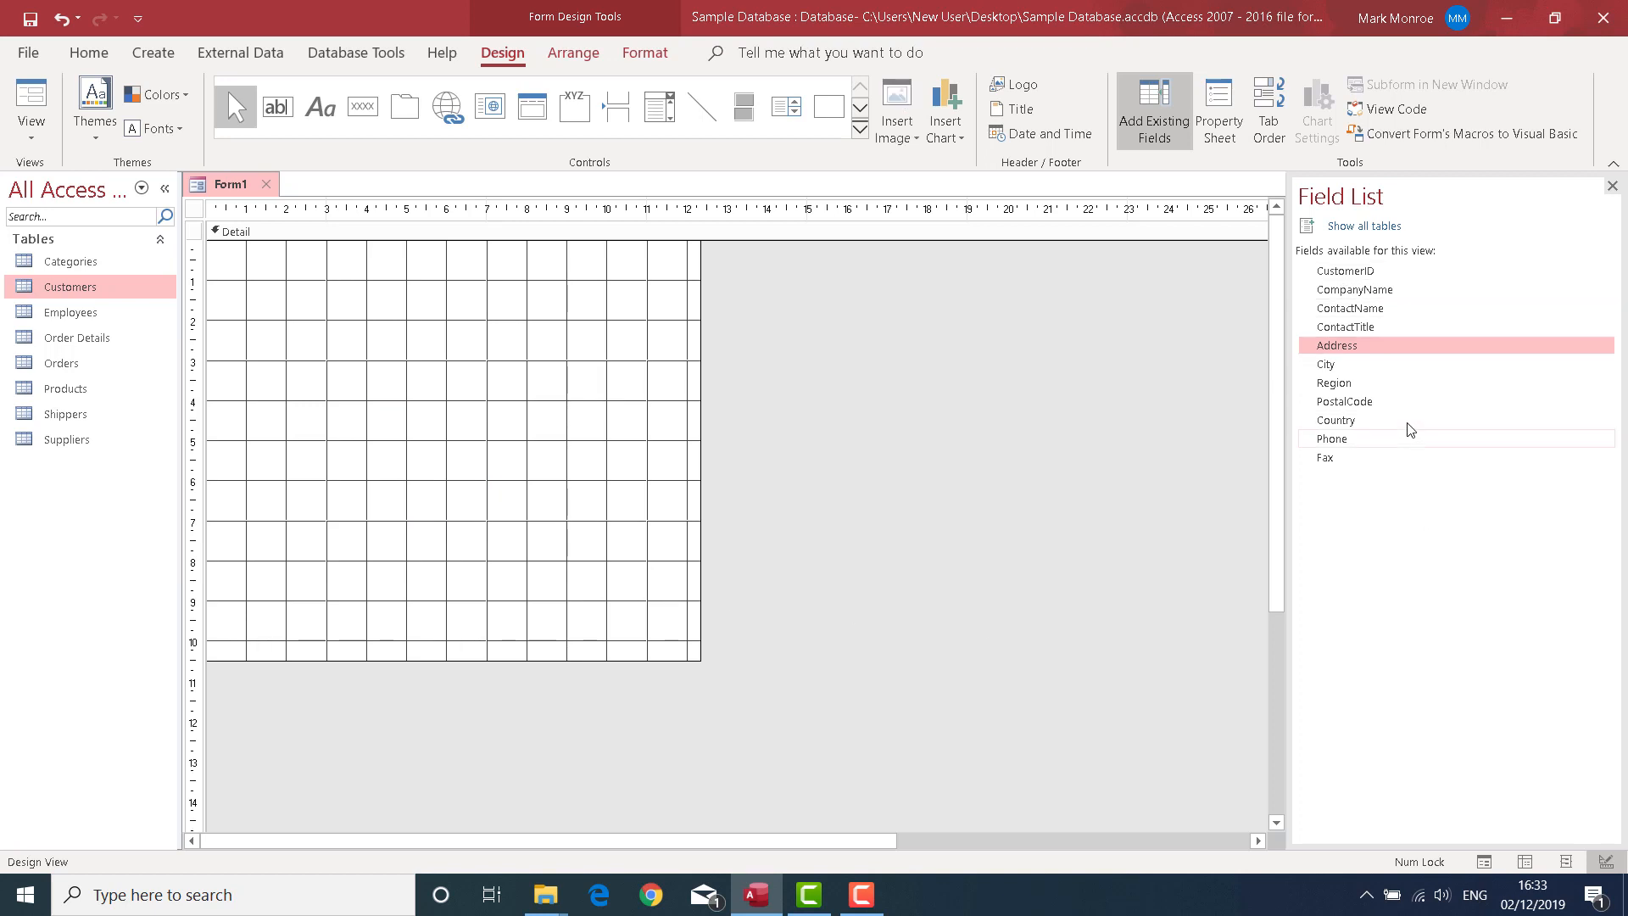
Step: Add all fields from CustomerID to Fax to the Detail section and enlarge the form area to about 19.4 by 13 cm
click(1369, 271)
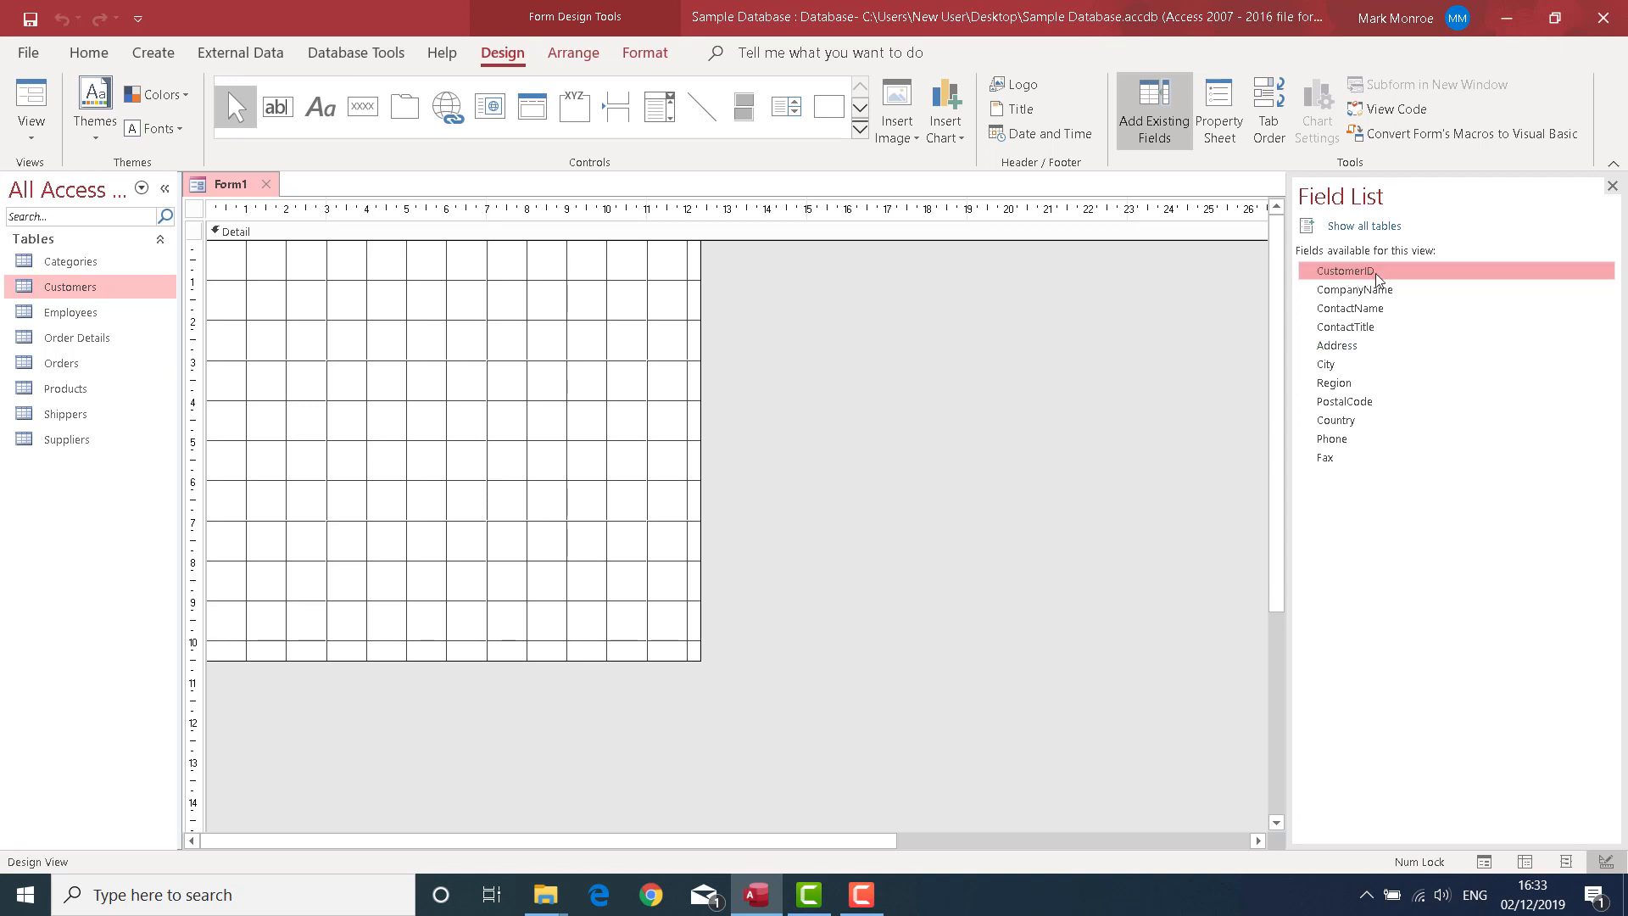
shift+click(1341, 458)
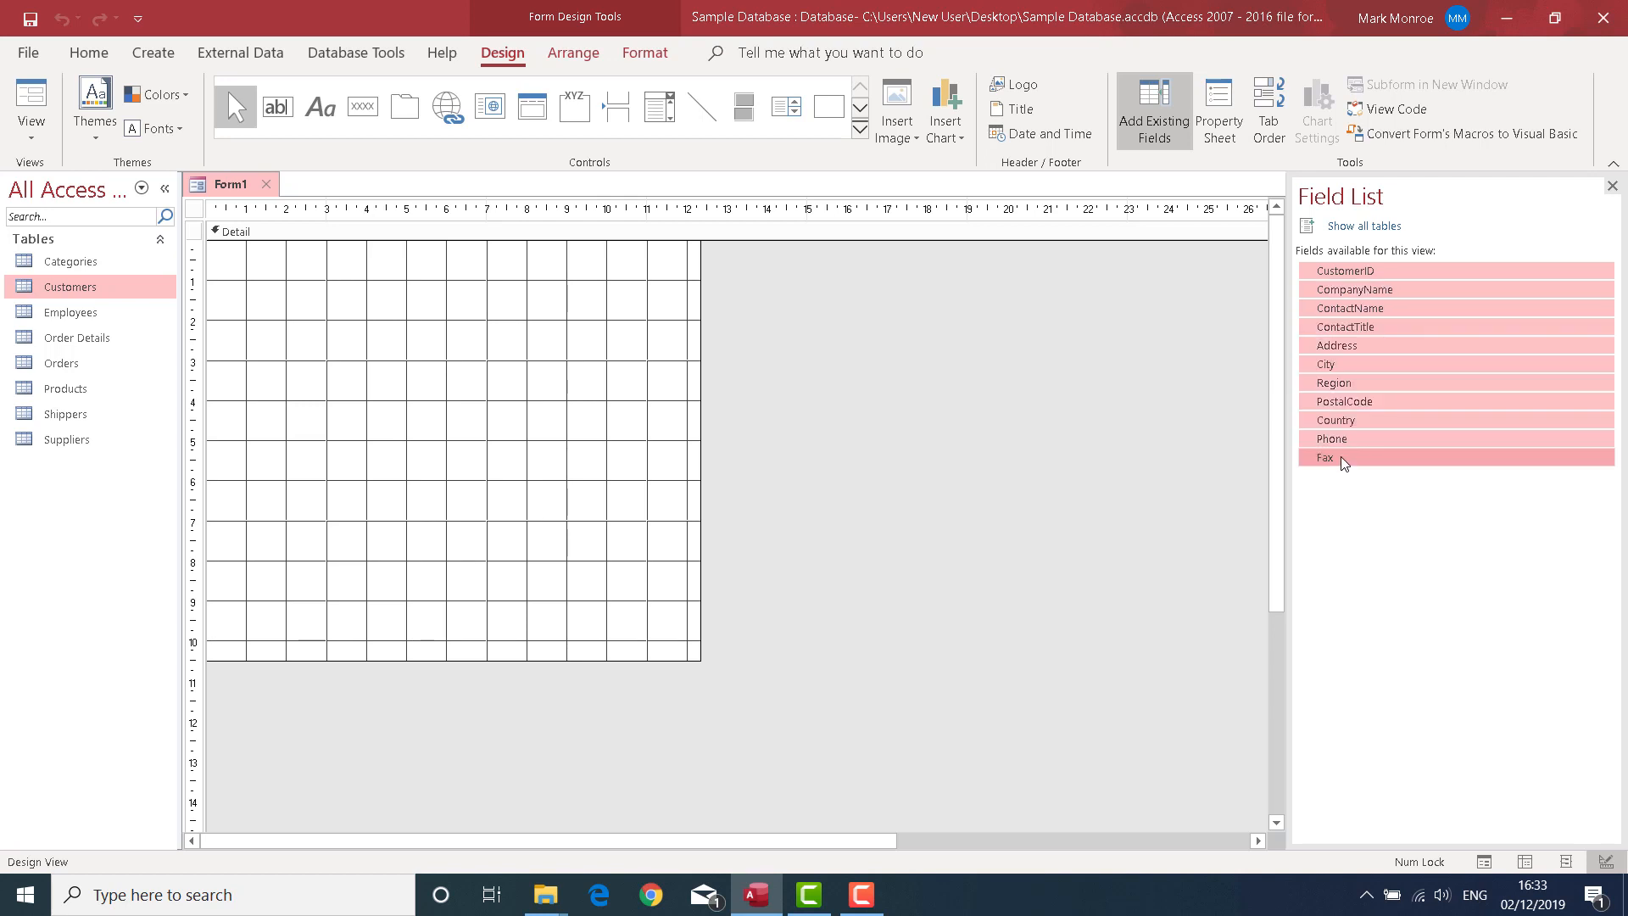
drag(1366, 272, 468, 340)
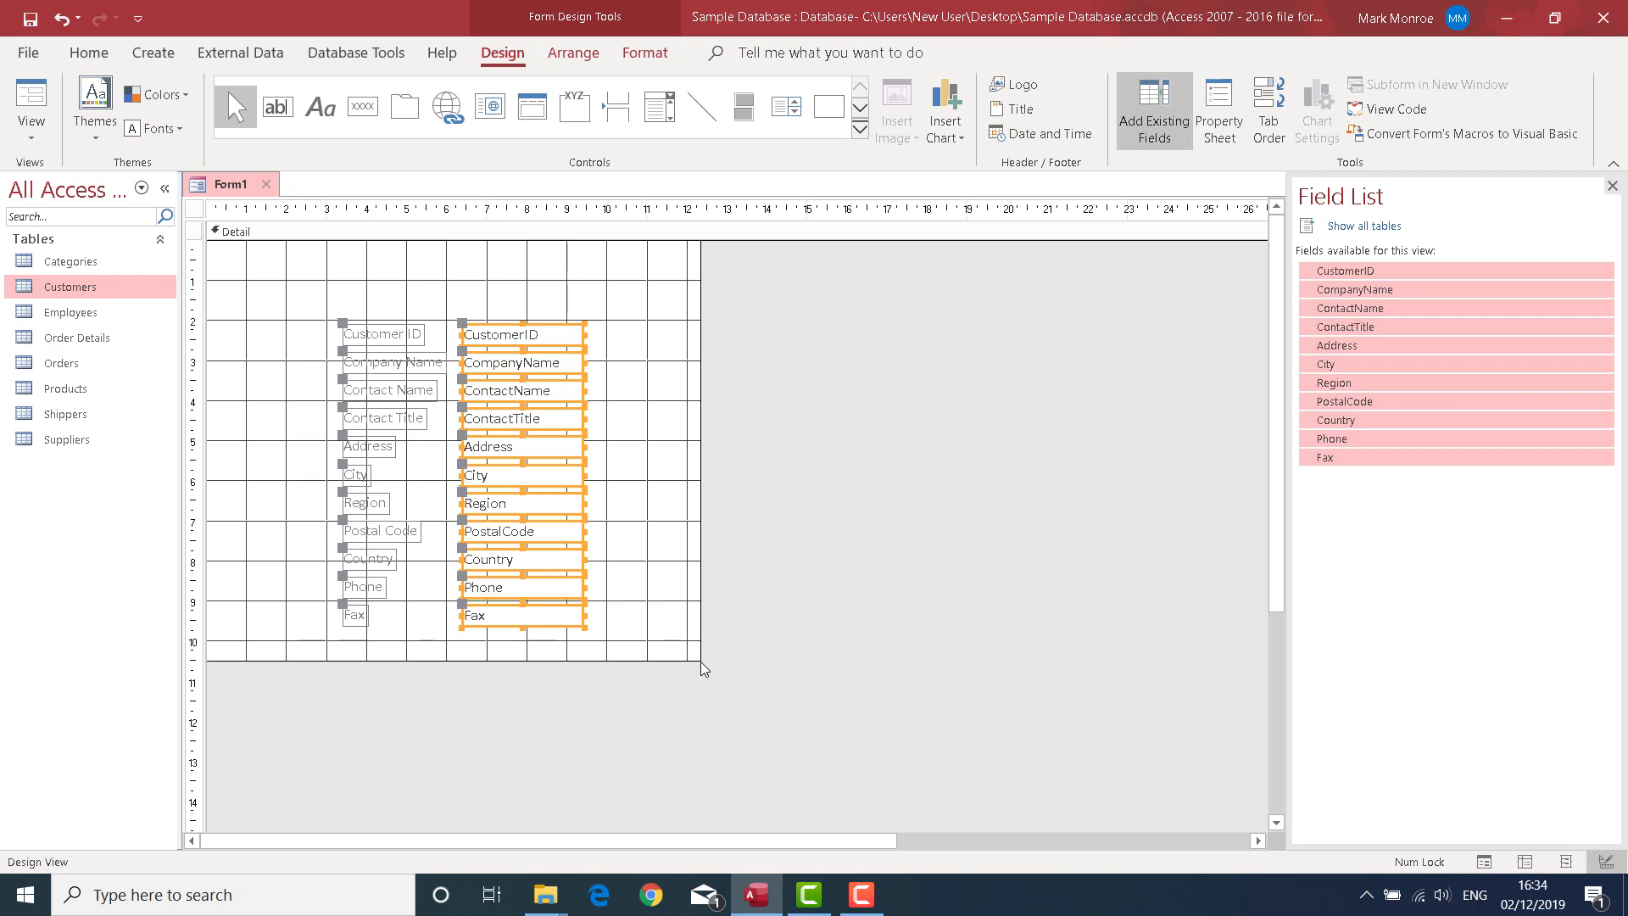
drag(701, 662, 984, 761)
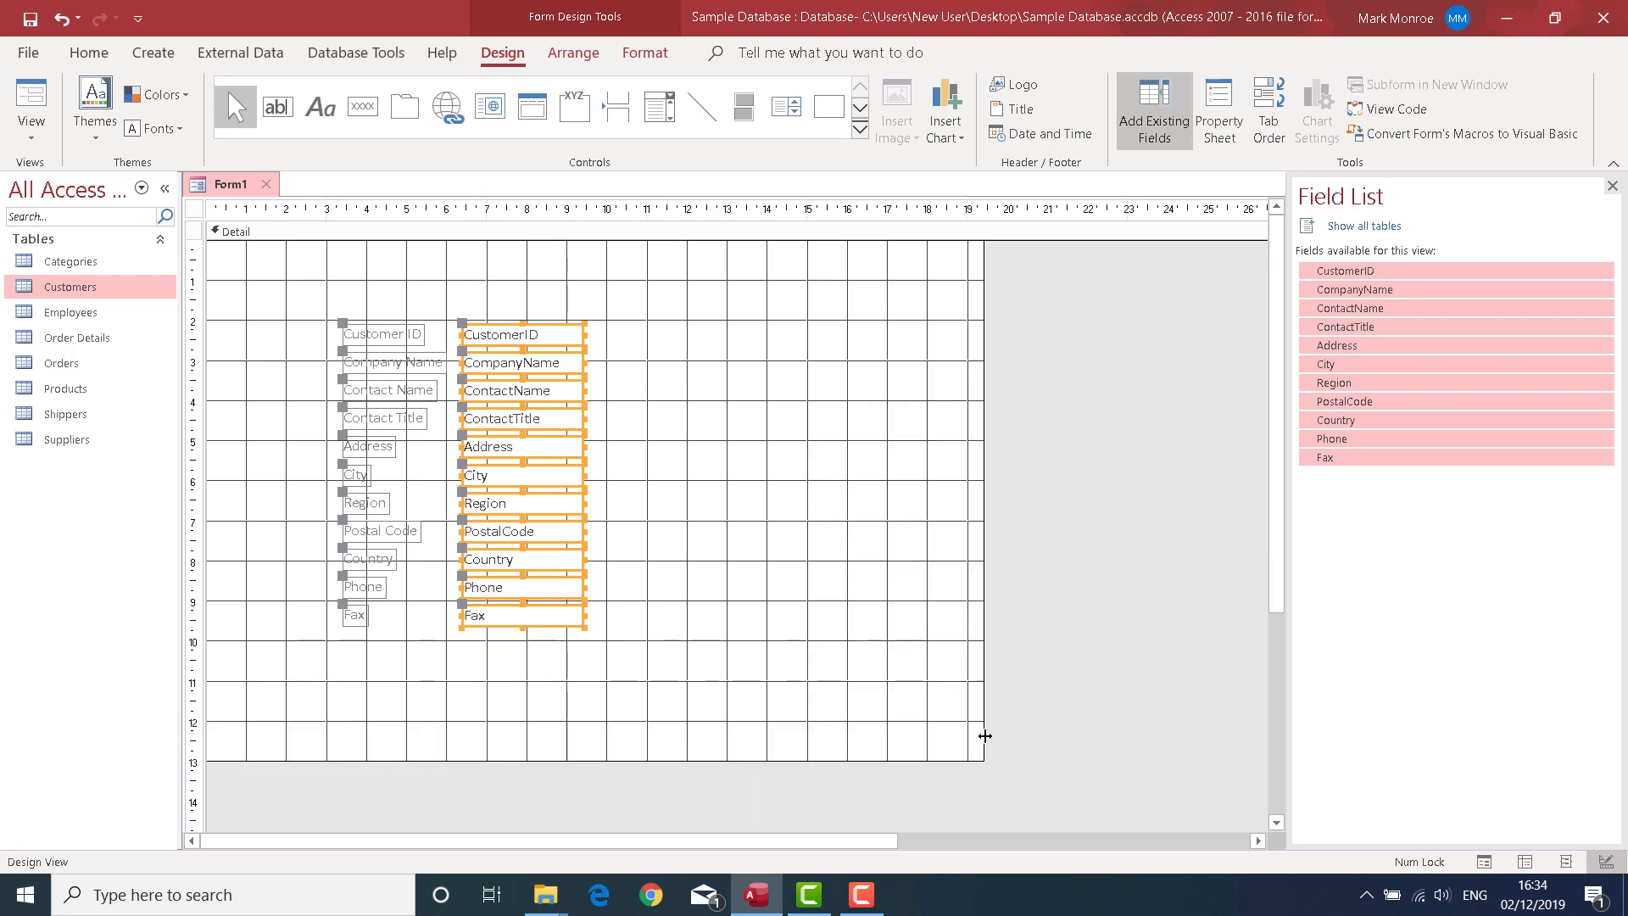
click(702, 358)
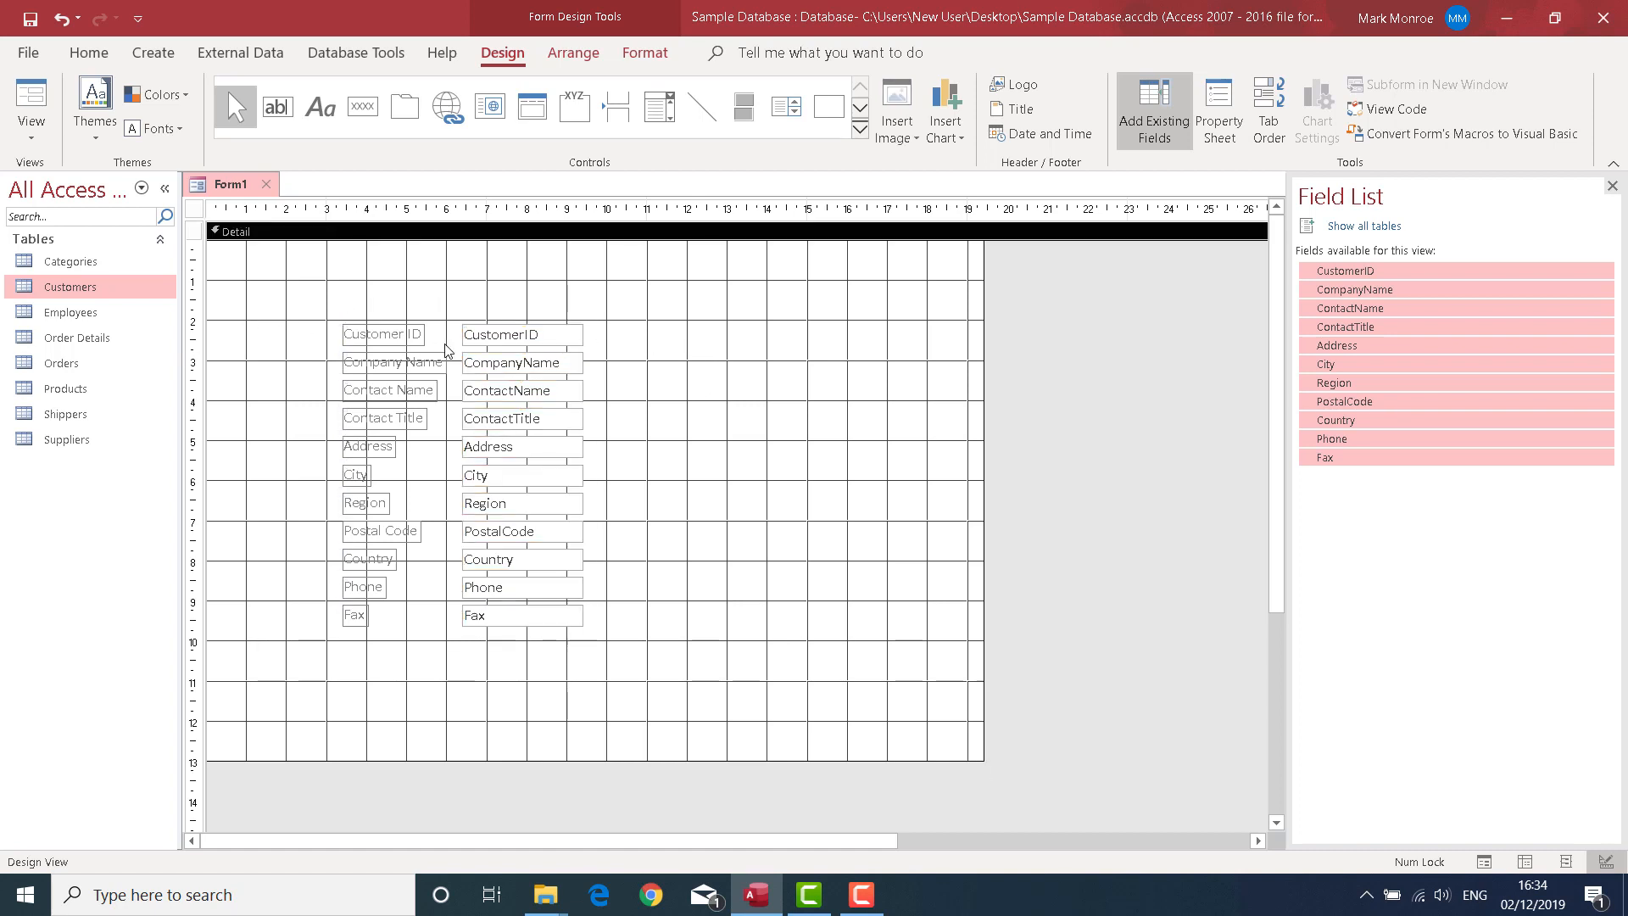
Step: Move CustomerID to the form's upper right, and stack ContactName, CompanyName and ContactTitle at its upper left
drag(517, 341, 867, 336)
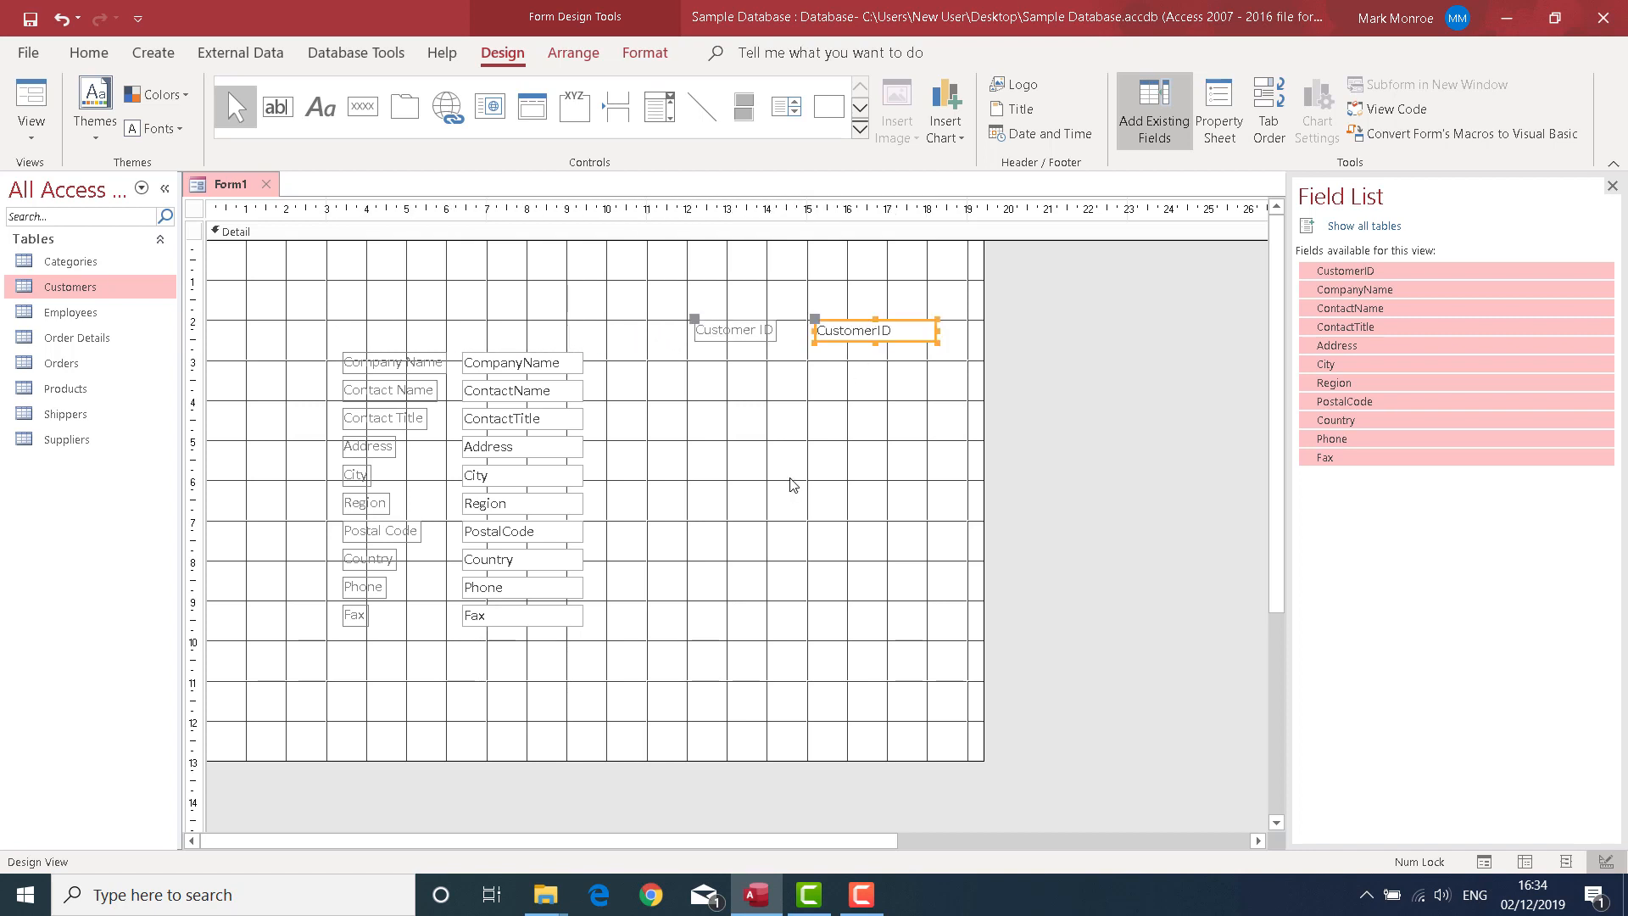
drag(551, 373, 426, 316)
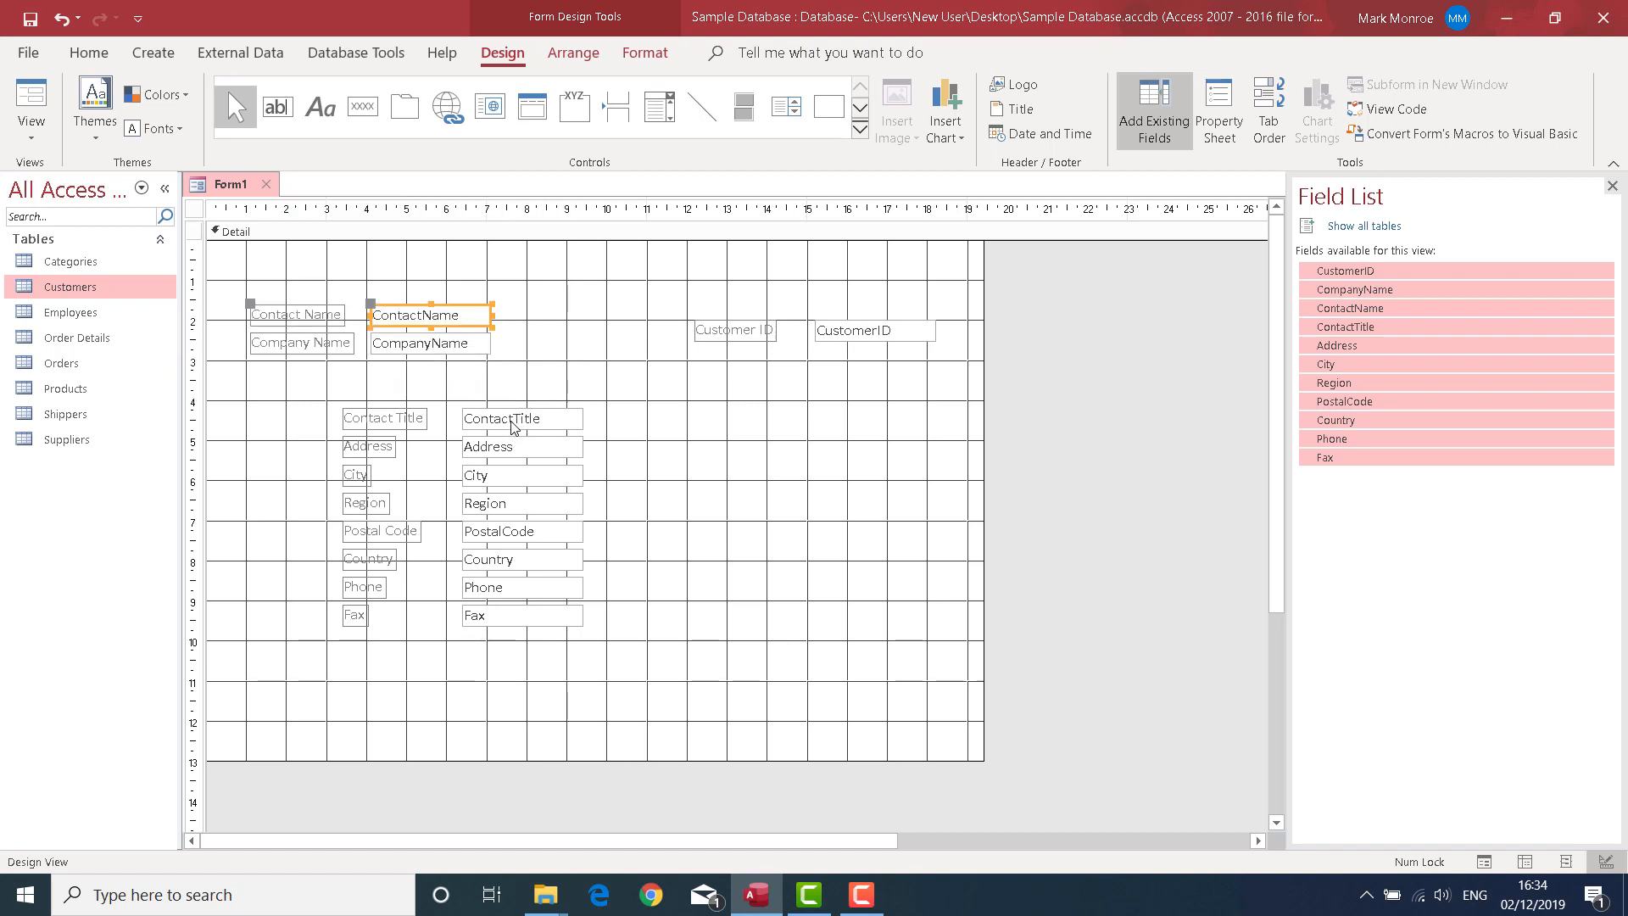
drag(513, 427, 418, 375)
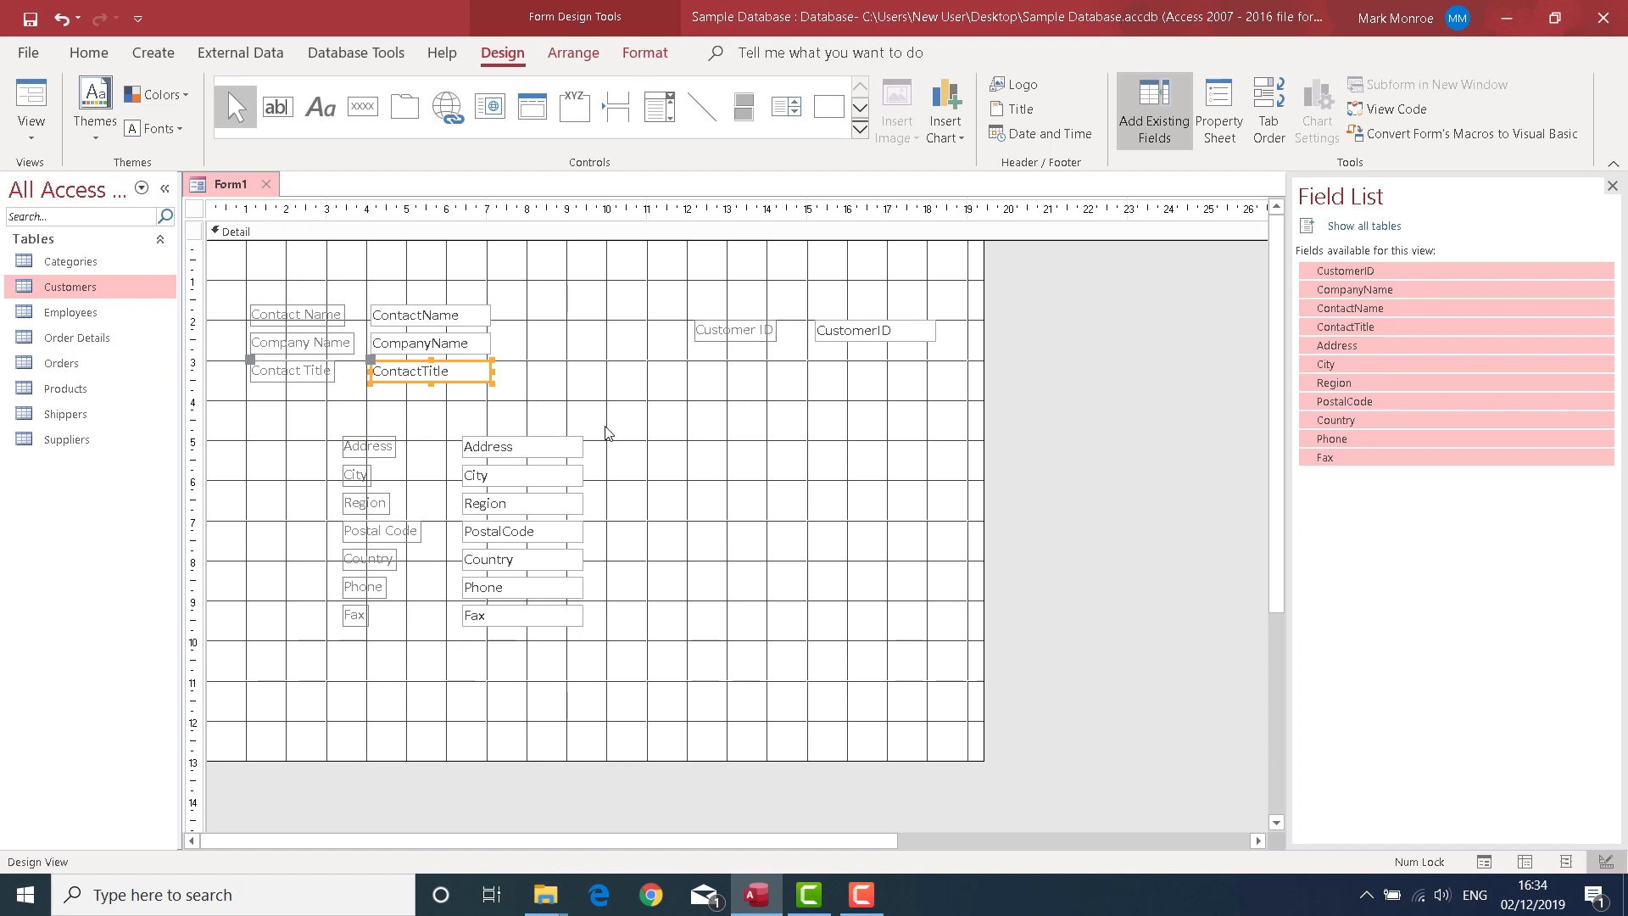
Step: Move the Address, City, Region, PostalCode and Country fields as a block to the form's left side, beneath ContactTitle
drag(606, 426, 339, 580)
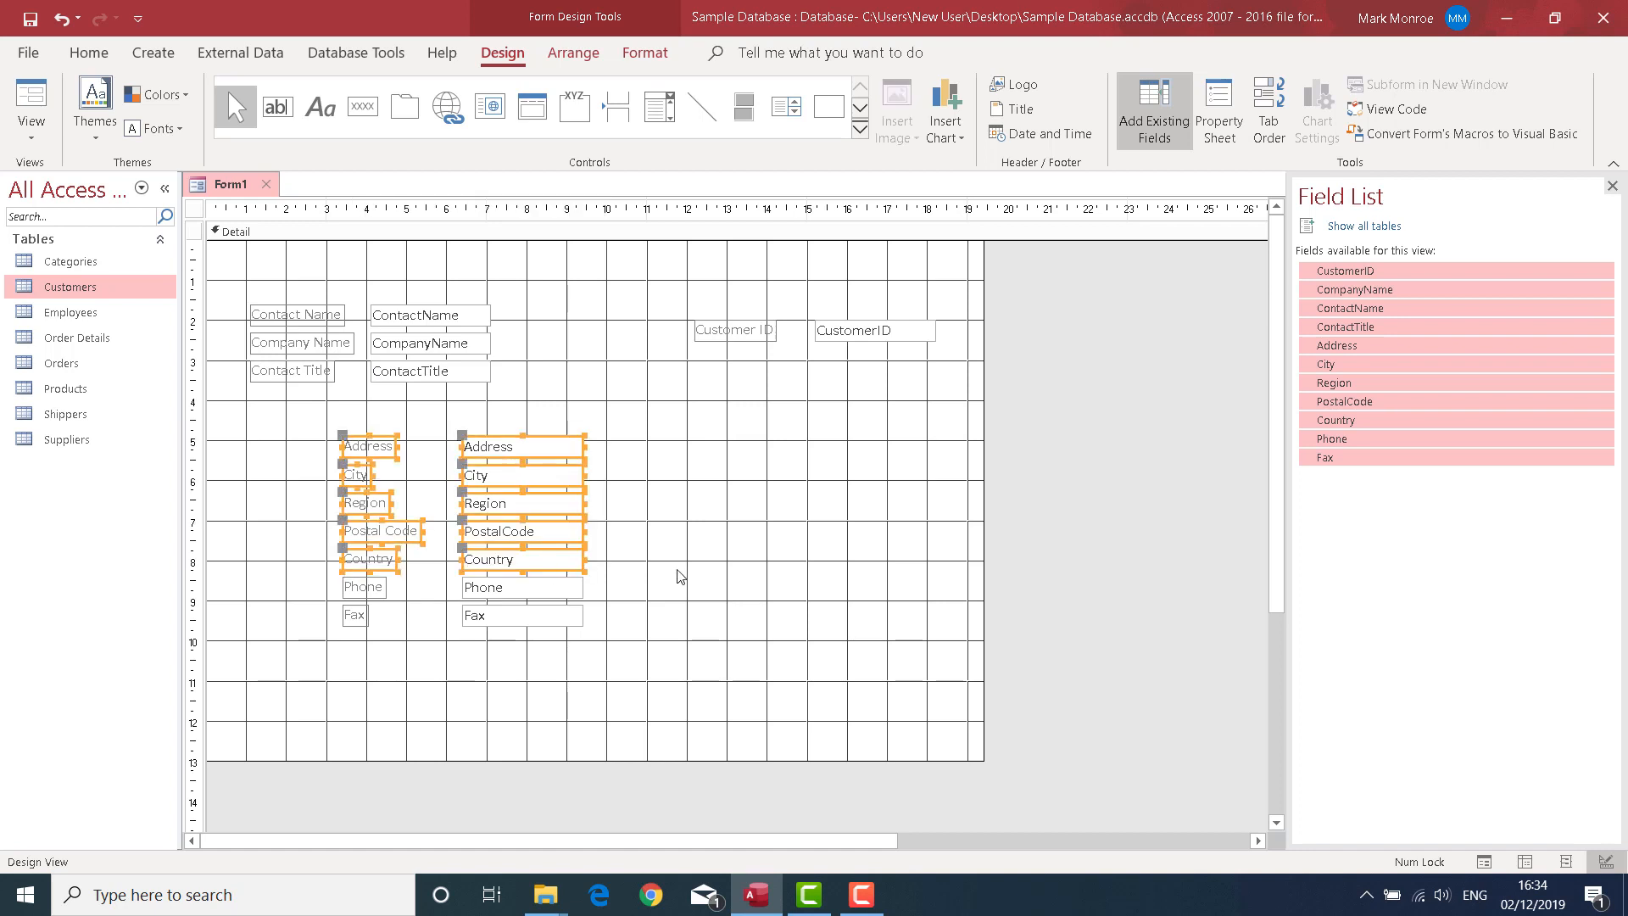
drag(566, 456, 477, 447)
click(647, 624)
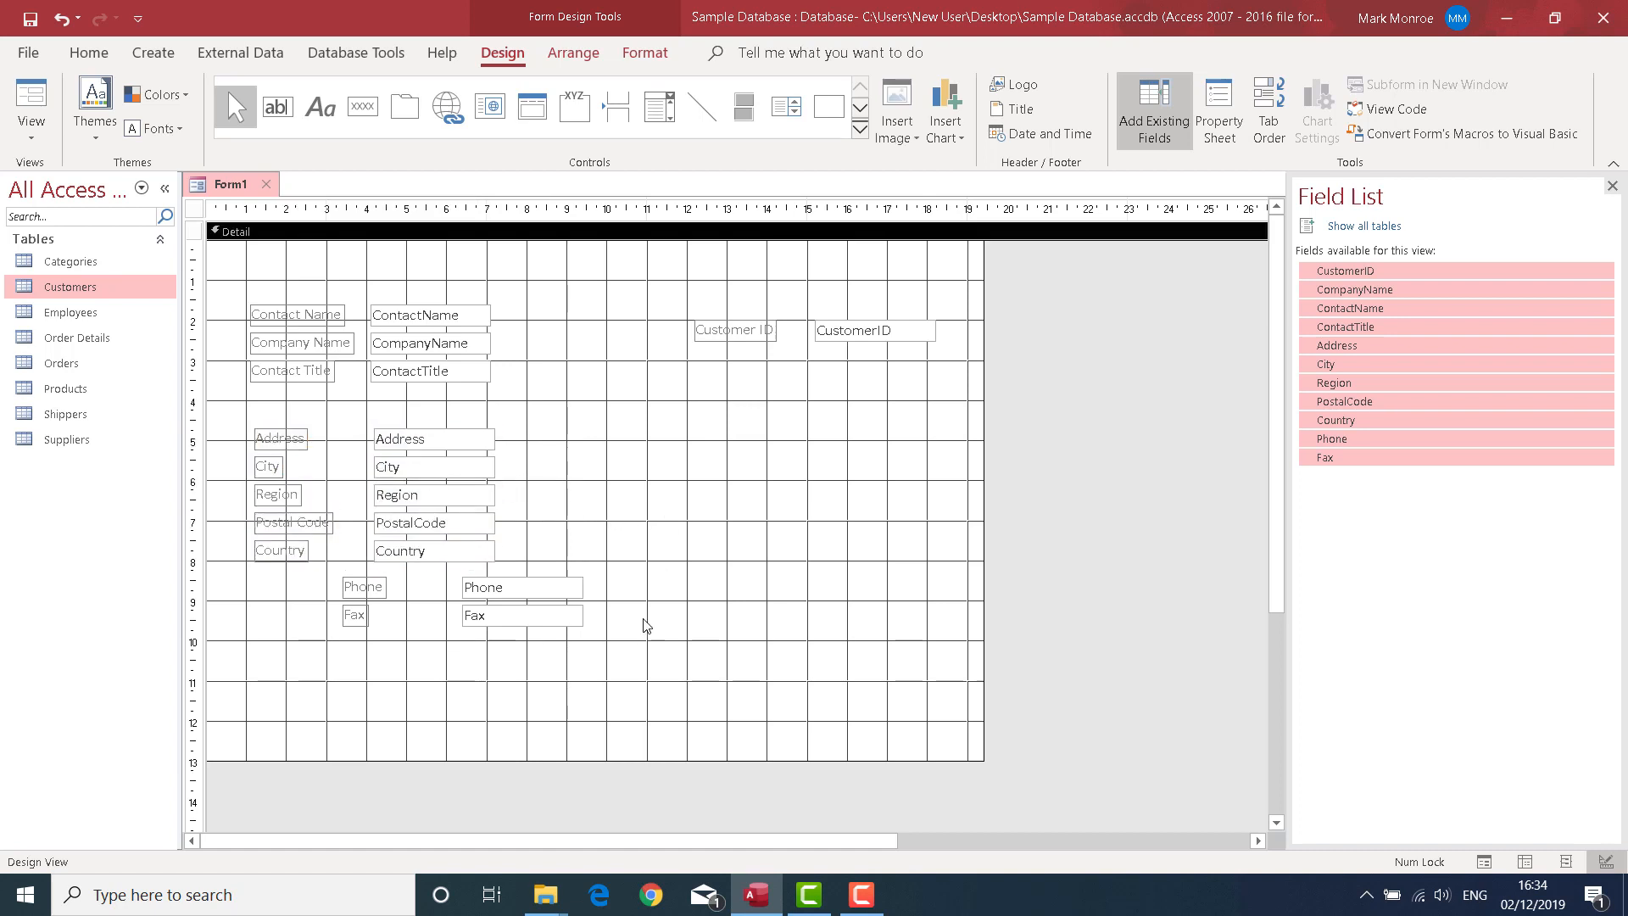
Step: Move the Phone and Fax fields together to the form's right side, beneath and aligned with CustomerID
drag(626, 647, 449, 576)
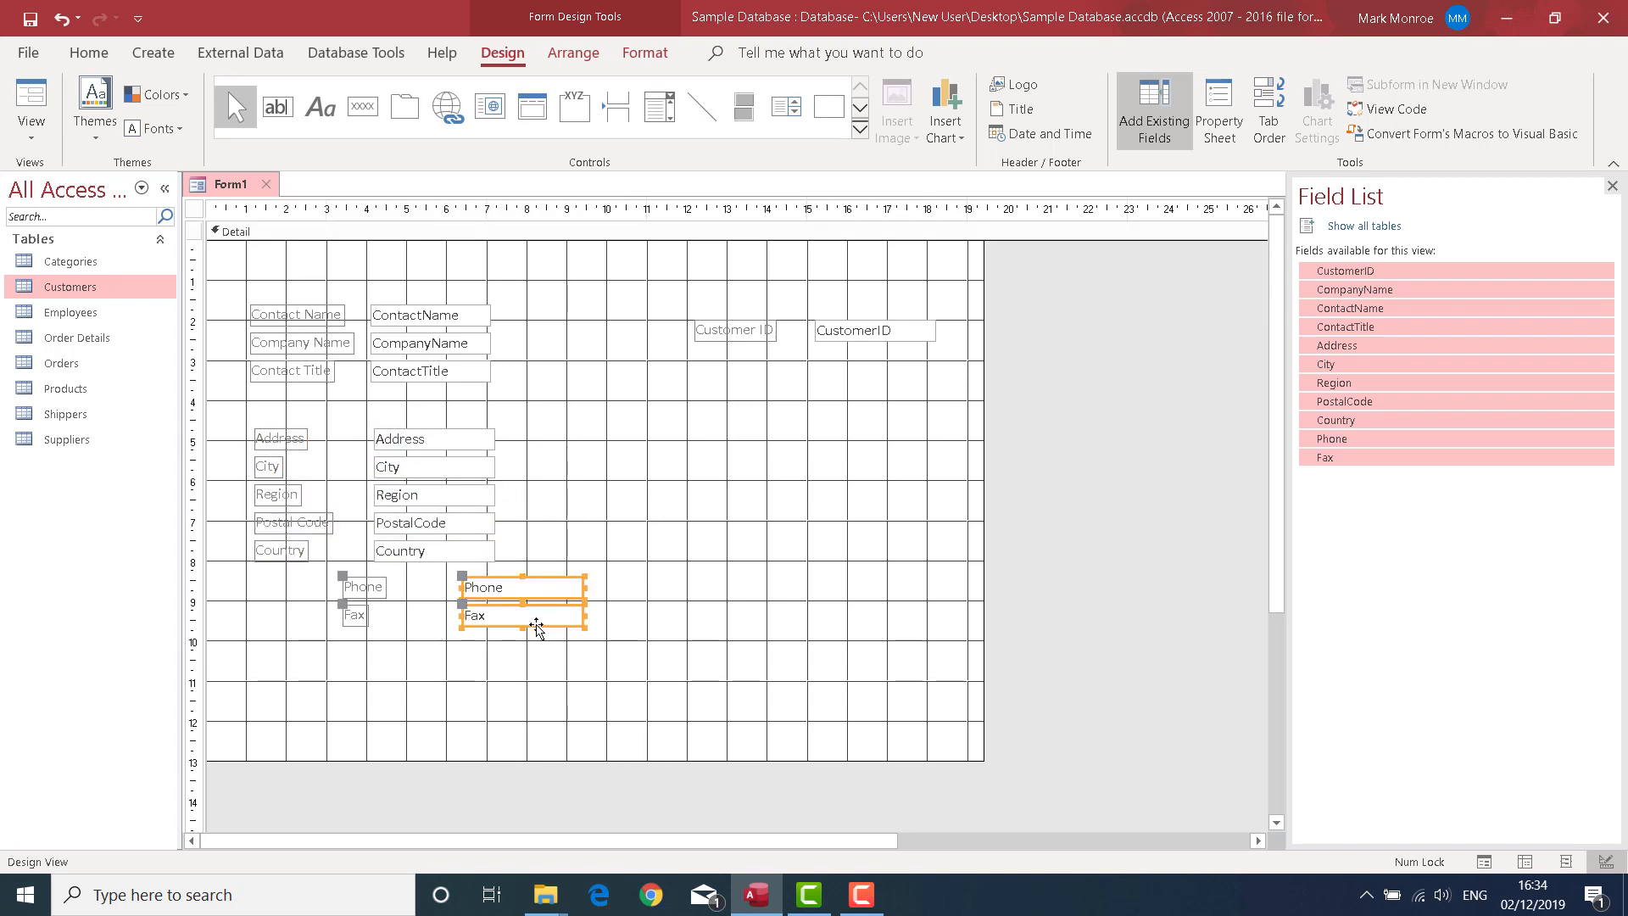
drag(537, 628, 888, 447)
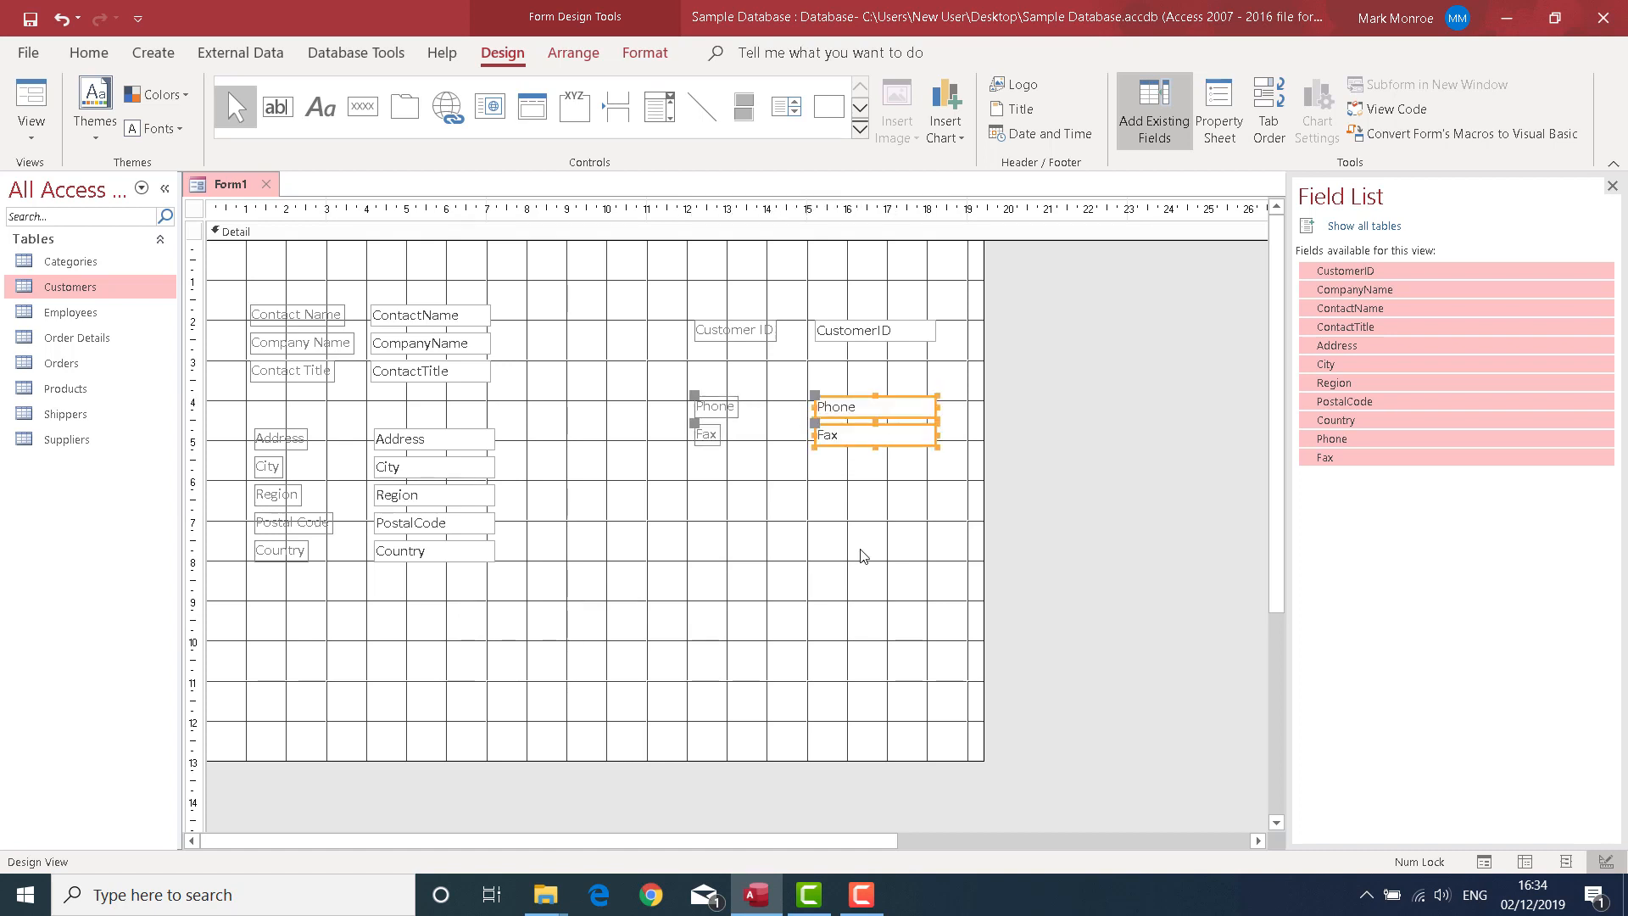
click(690, 503)
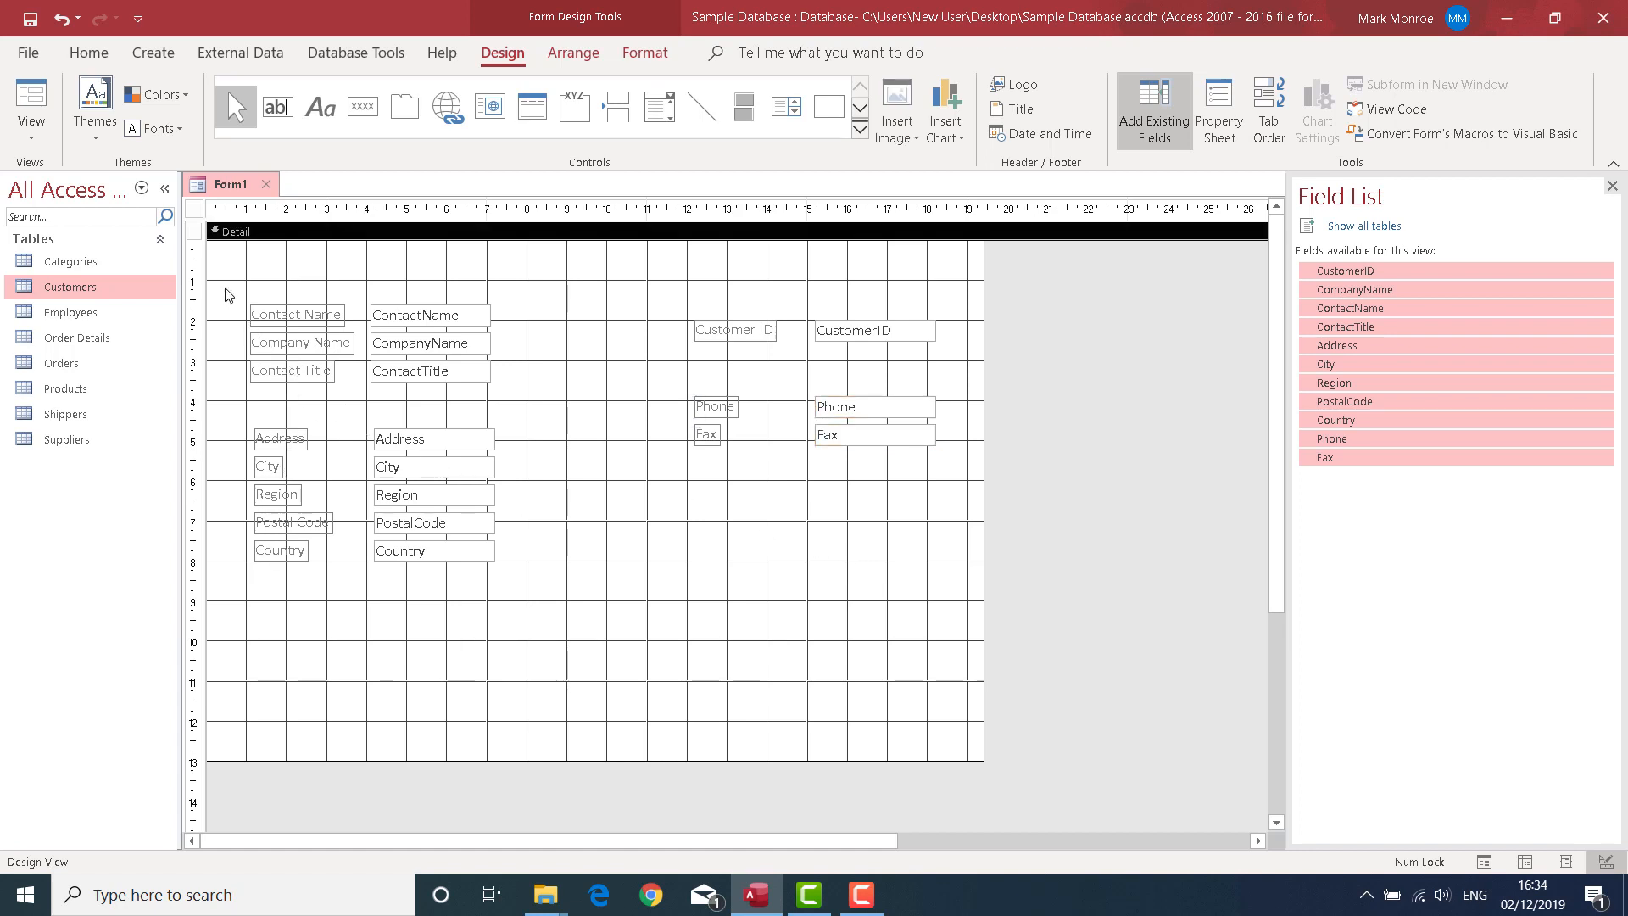
Step: Make the labels from Contact Name to Country on the form's left side bold with the Automatic black font colour
drag(226, 291, 286, 580)
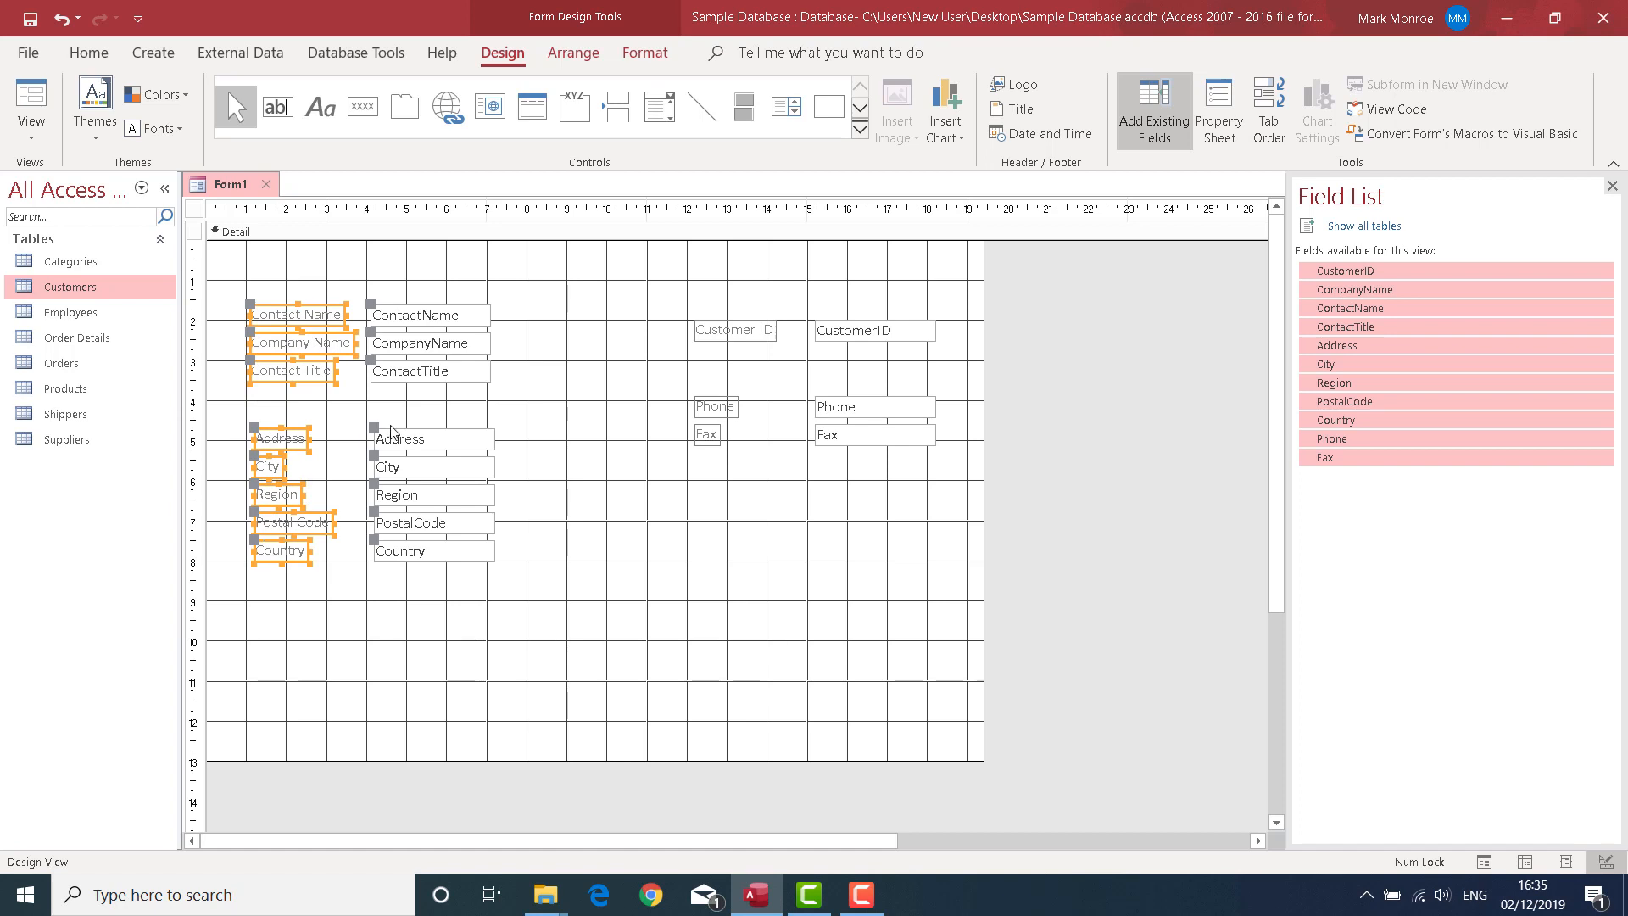
click(641, 56)
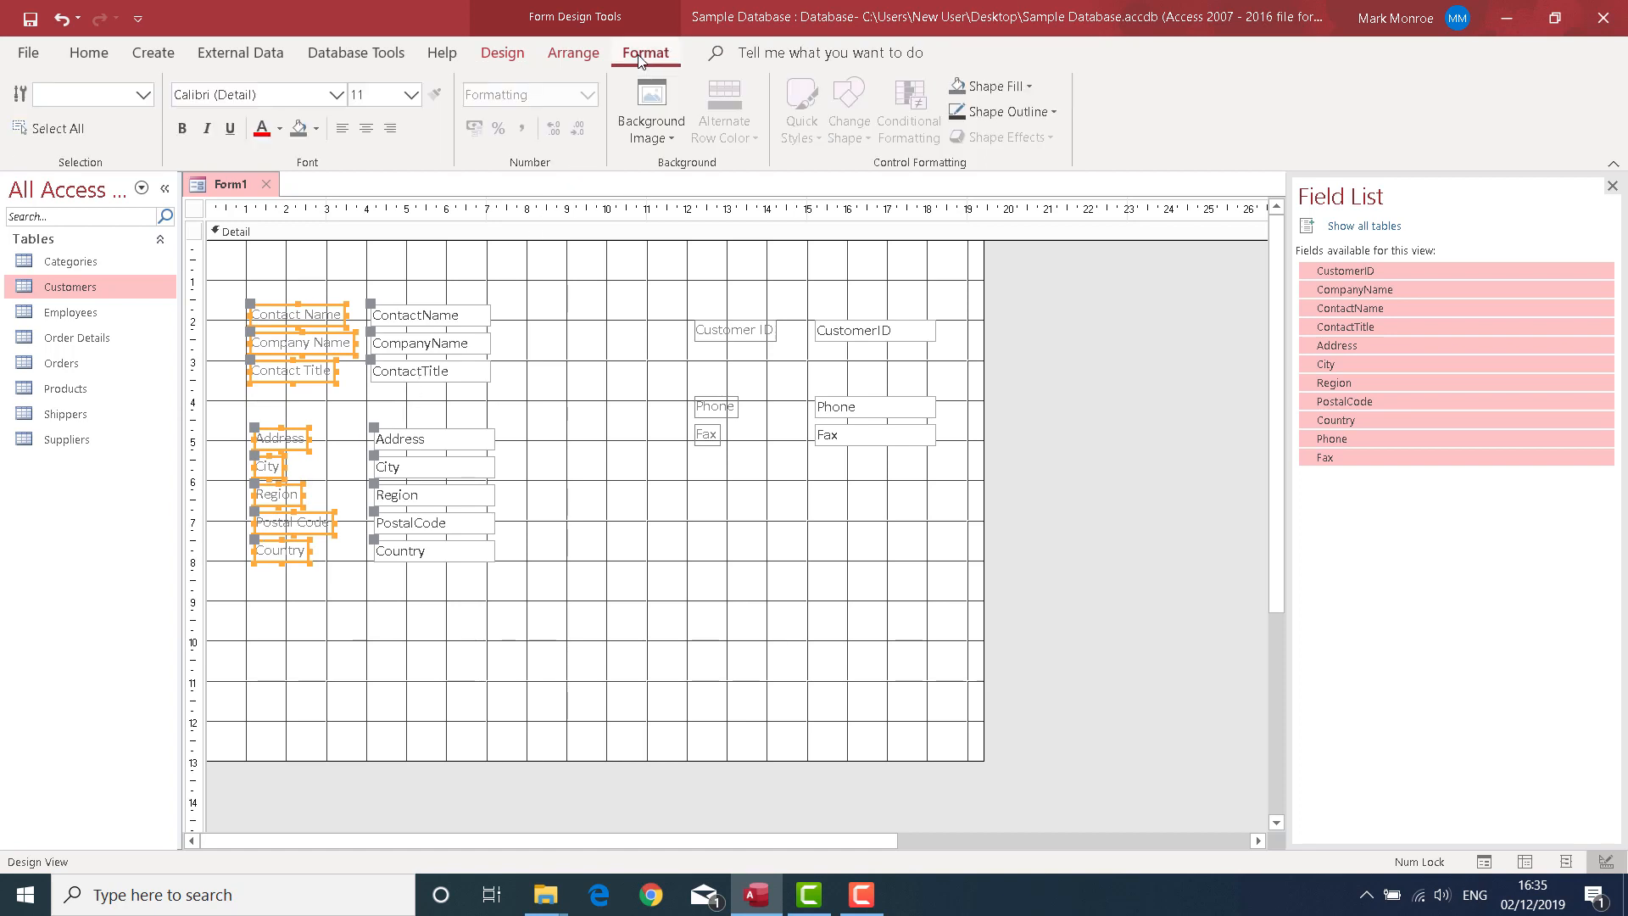
click(176, 130)
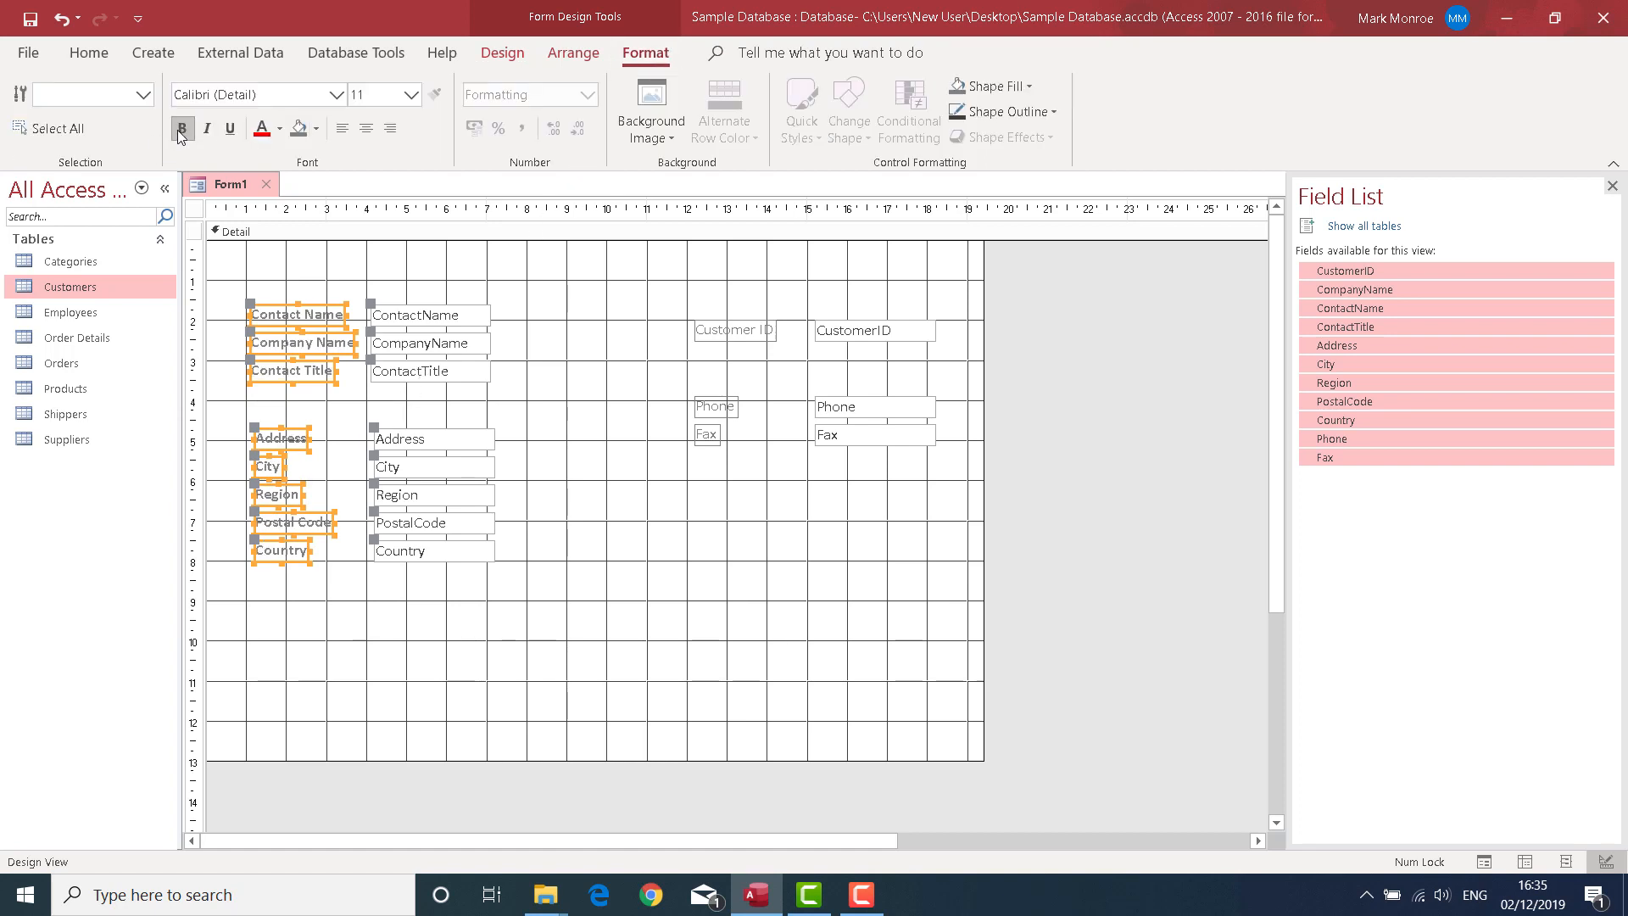
click(280, 132)
click(278, 154)
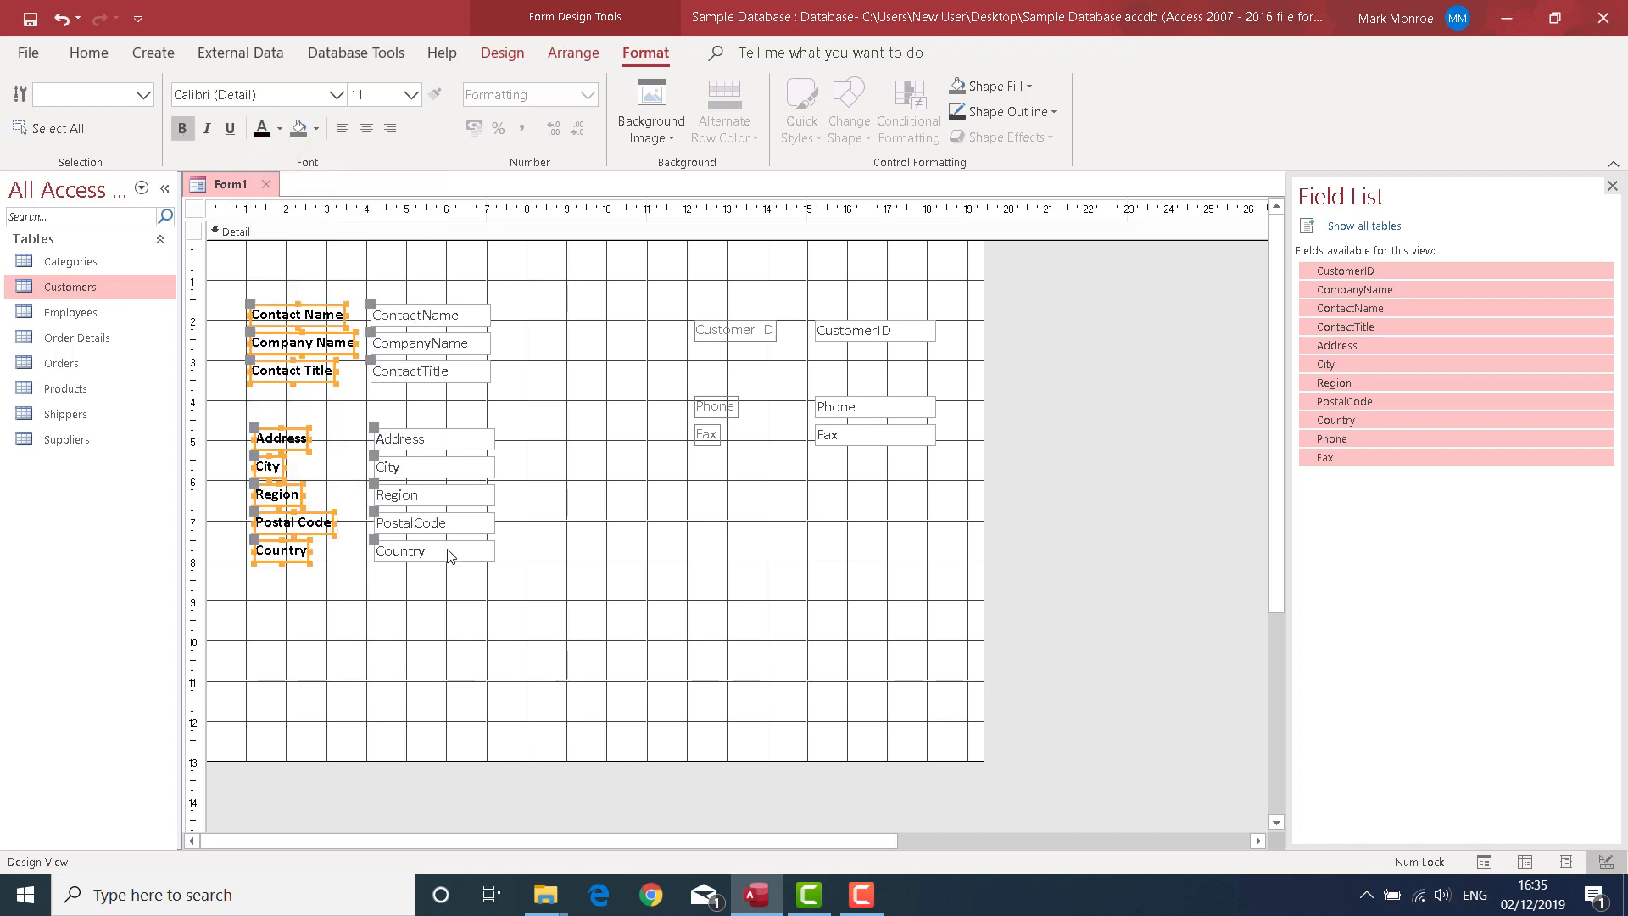
click(588, 507)
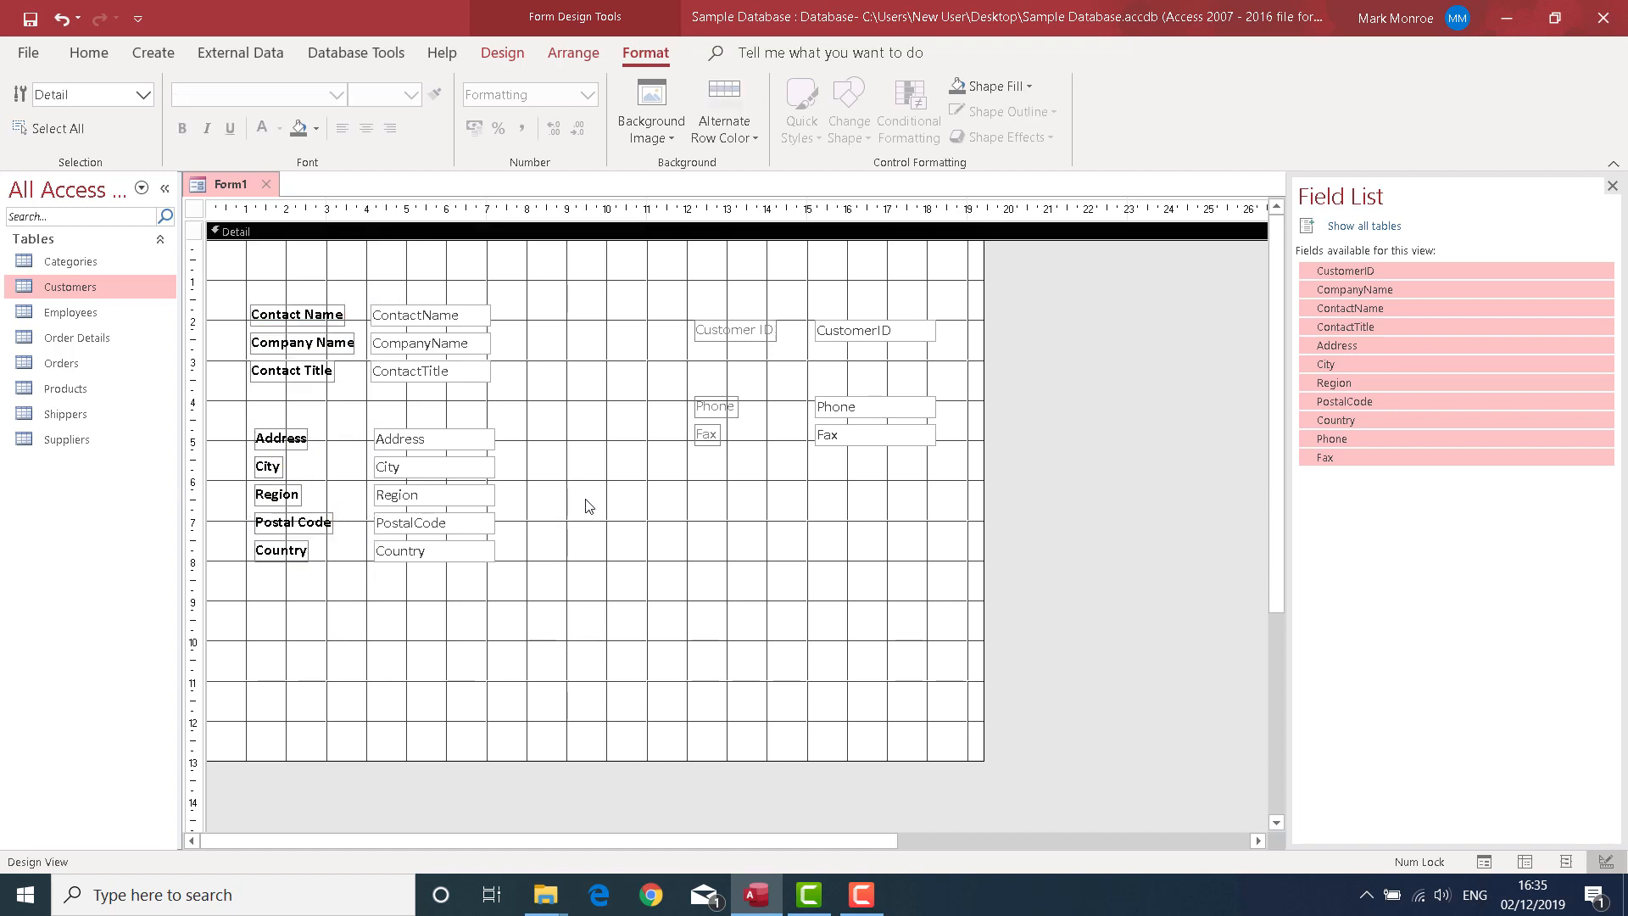
Step: Make the Customer ID, Phone and Fax labels bold and black
drag(687, 303, 729, 470)
click(181, 128)
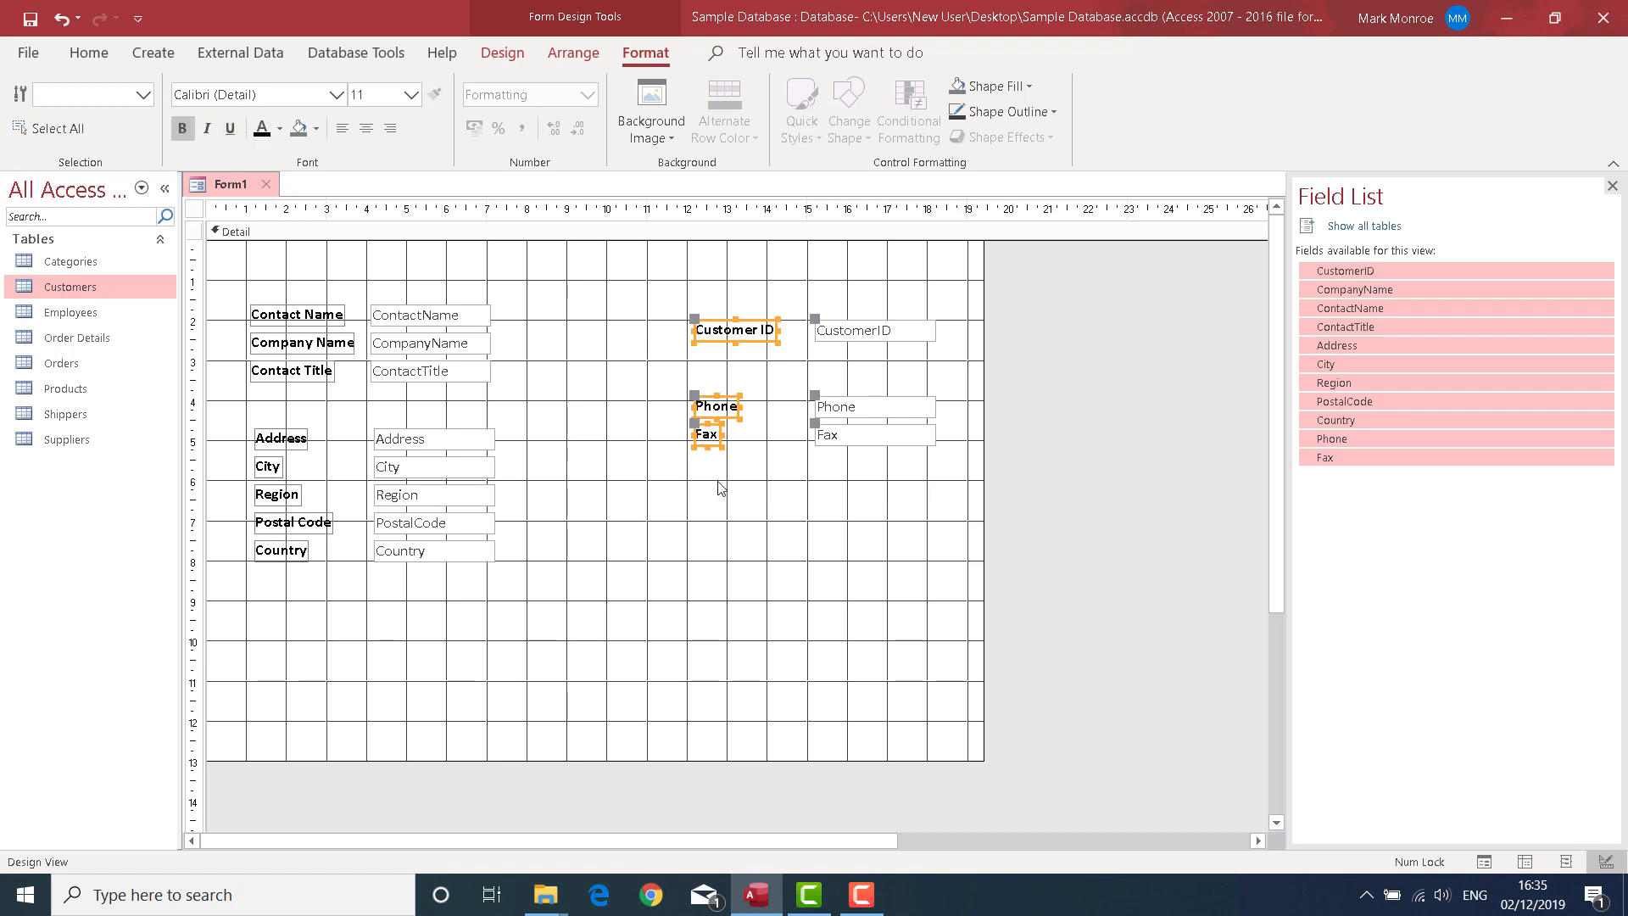
click(737, 554)
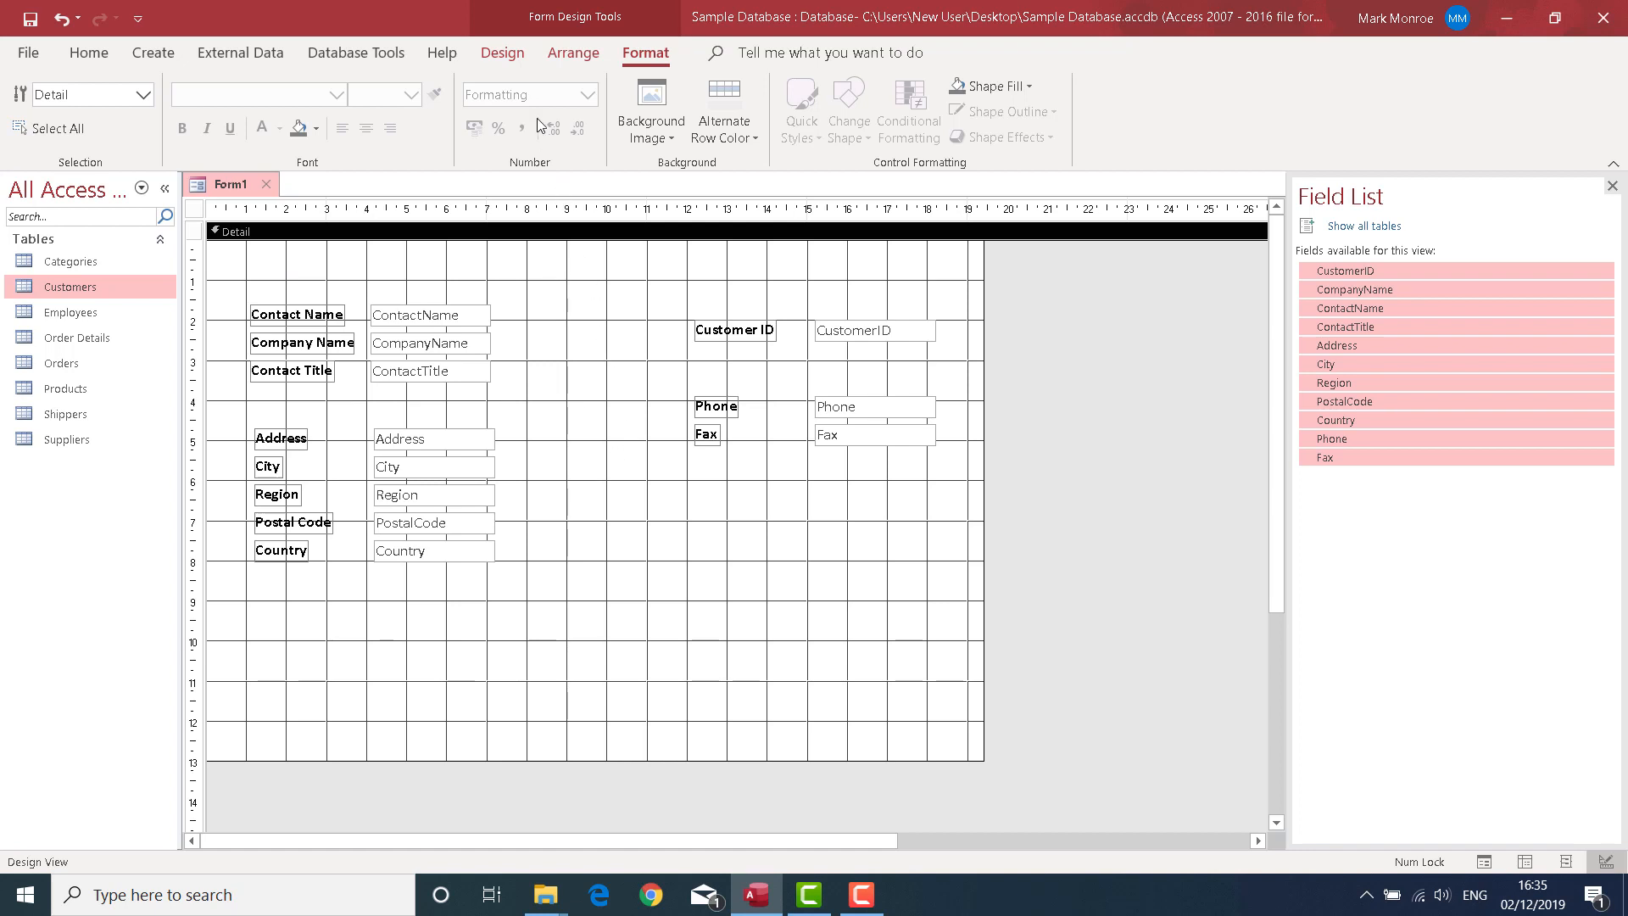
Step: Add a label reading "View Customer Details" above the Contact Name label in the Detail section
click(502, 53)
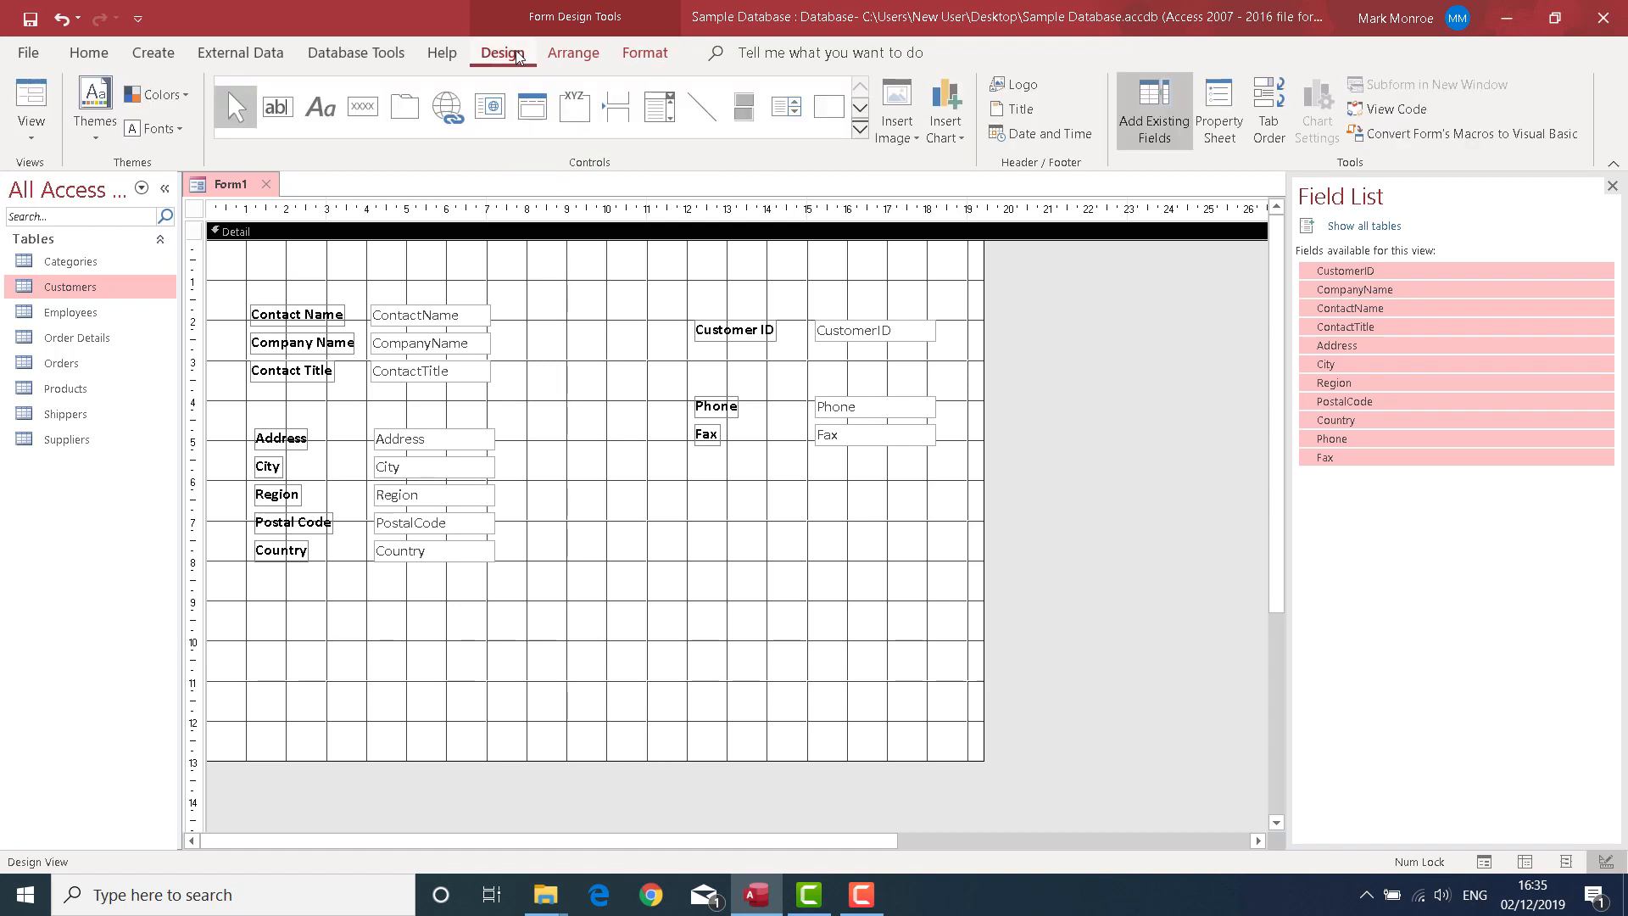
click(319, 114)
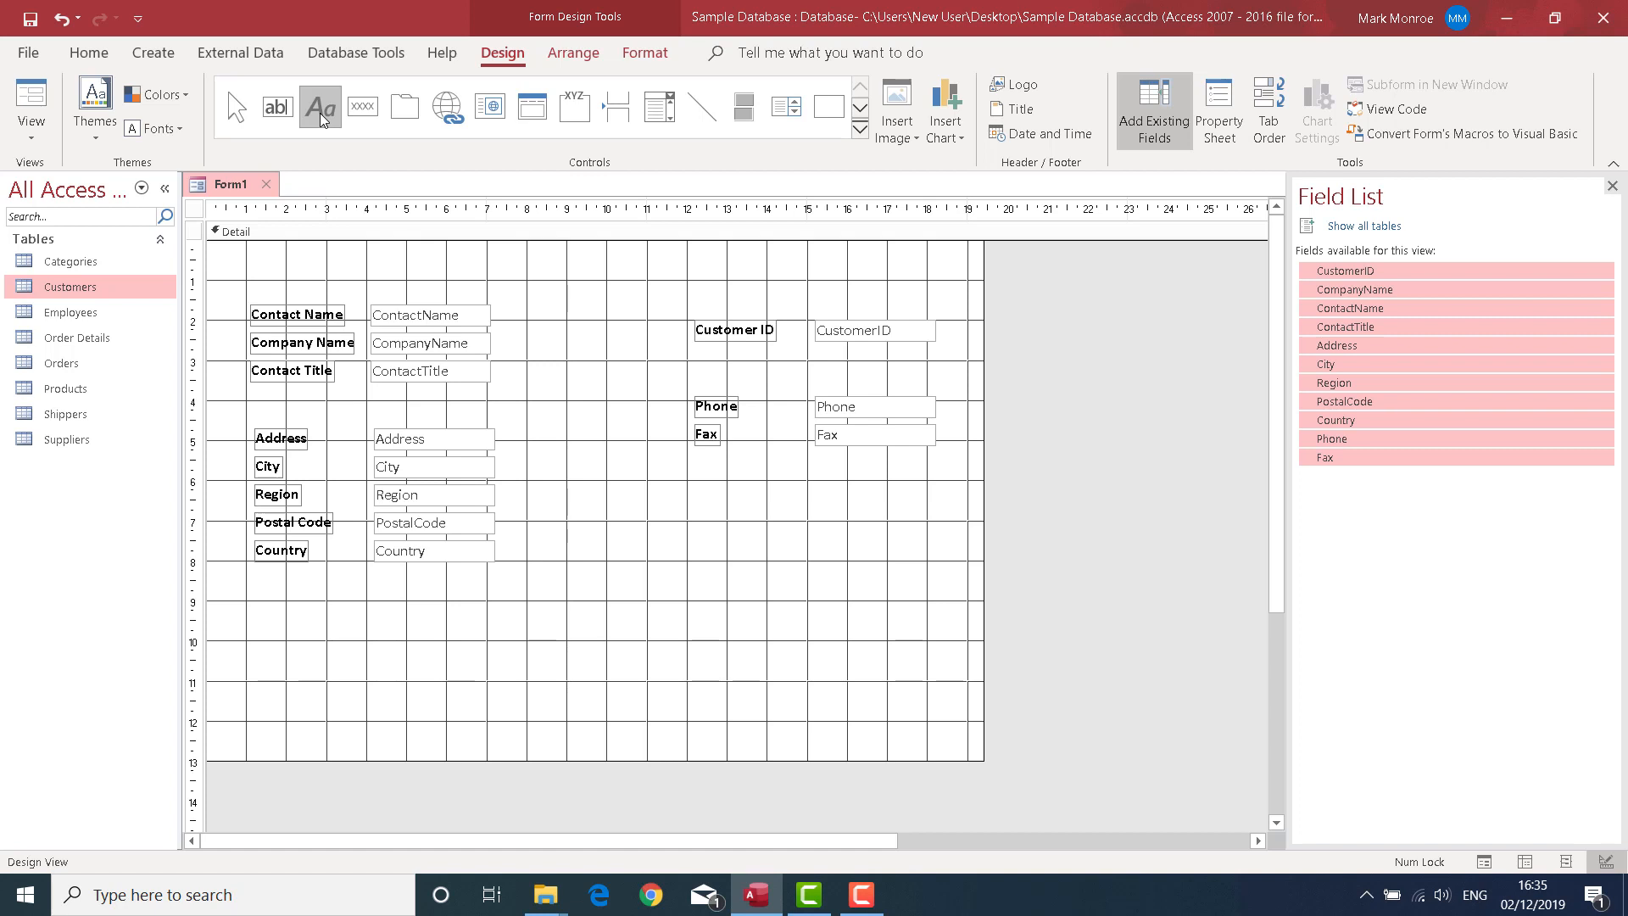
click(251, 264)
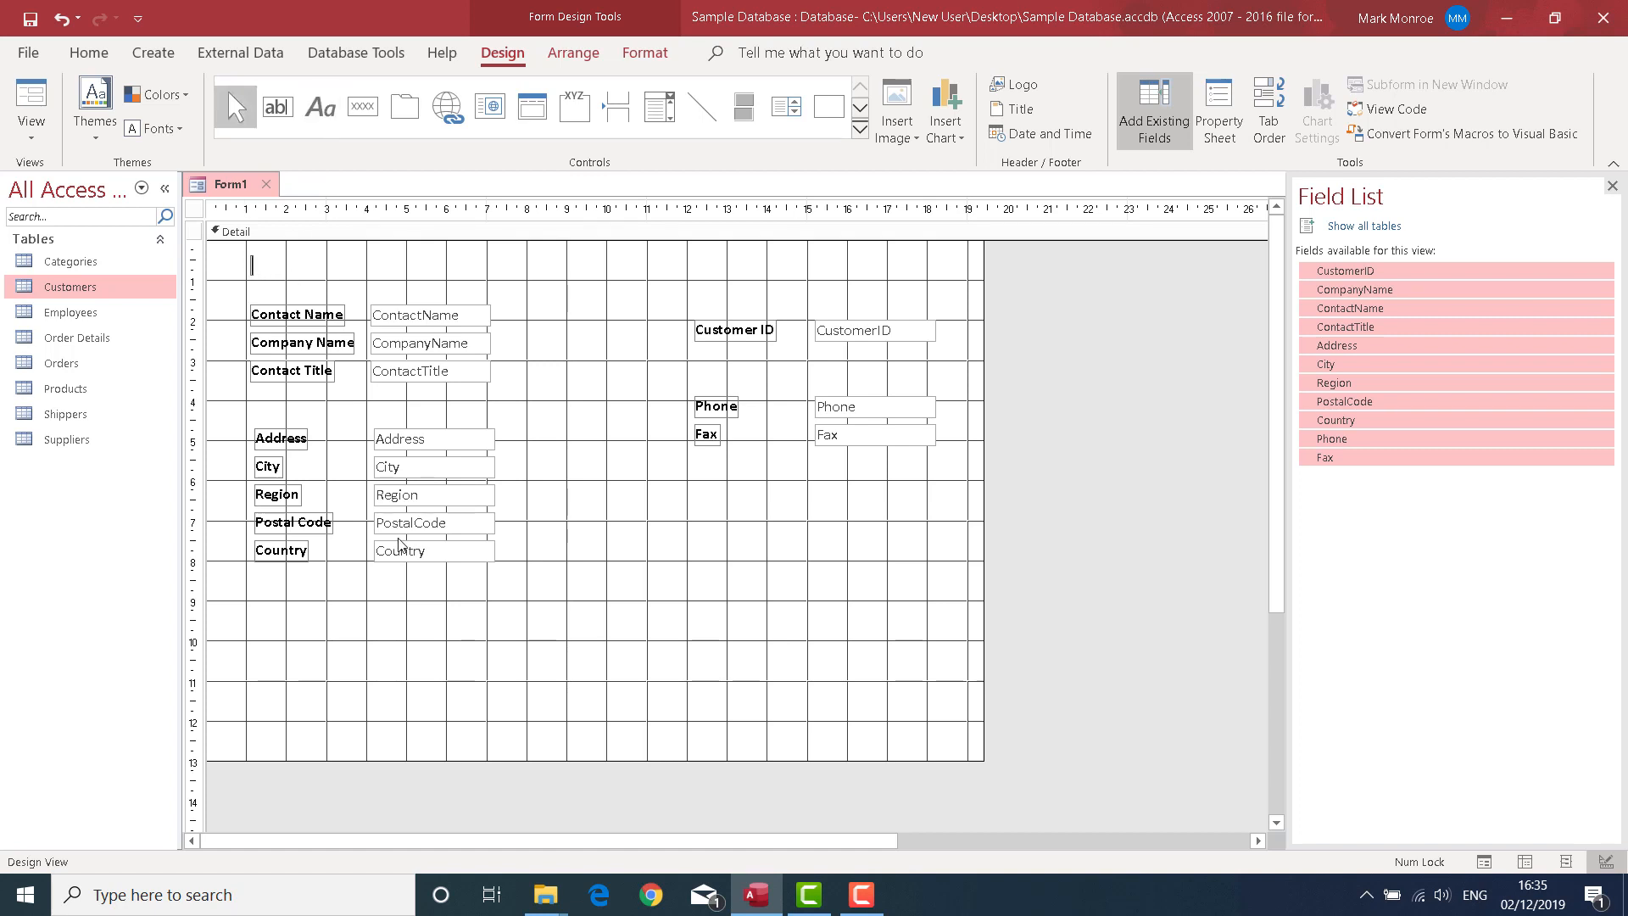
text(View Customer Details)
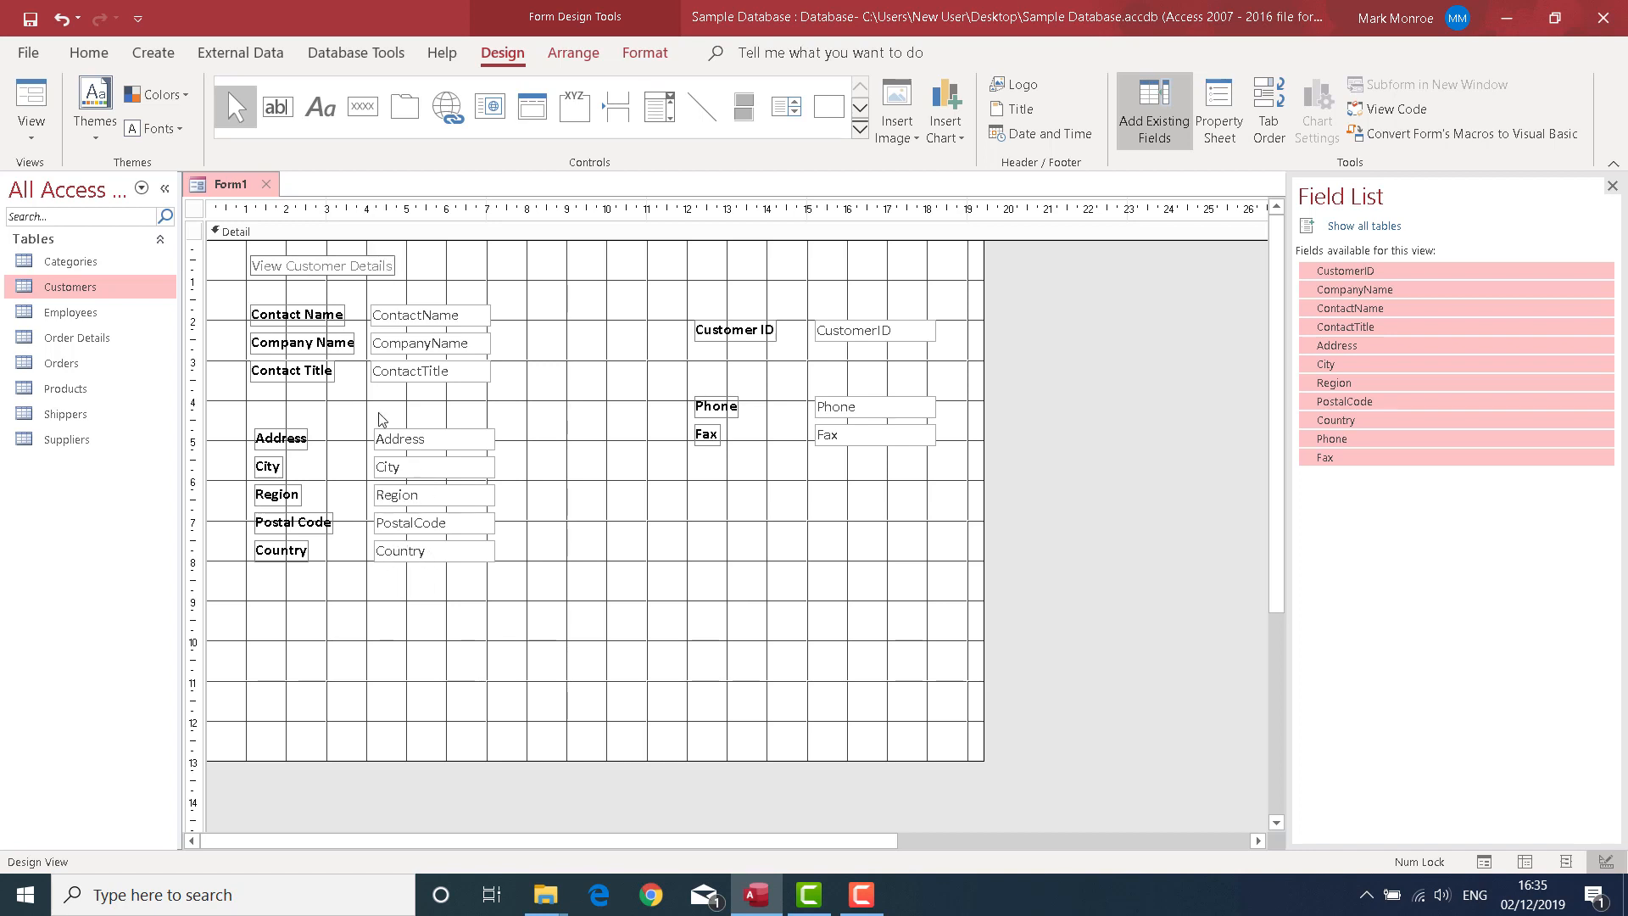
click(477, 279)
Step: Make the "View Customer Details" label bold with a blue theme font colour
click(370, 271)
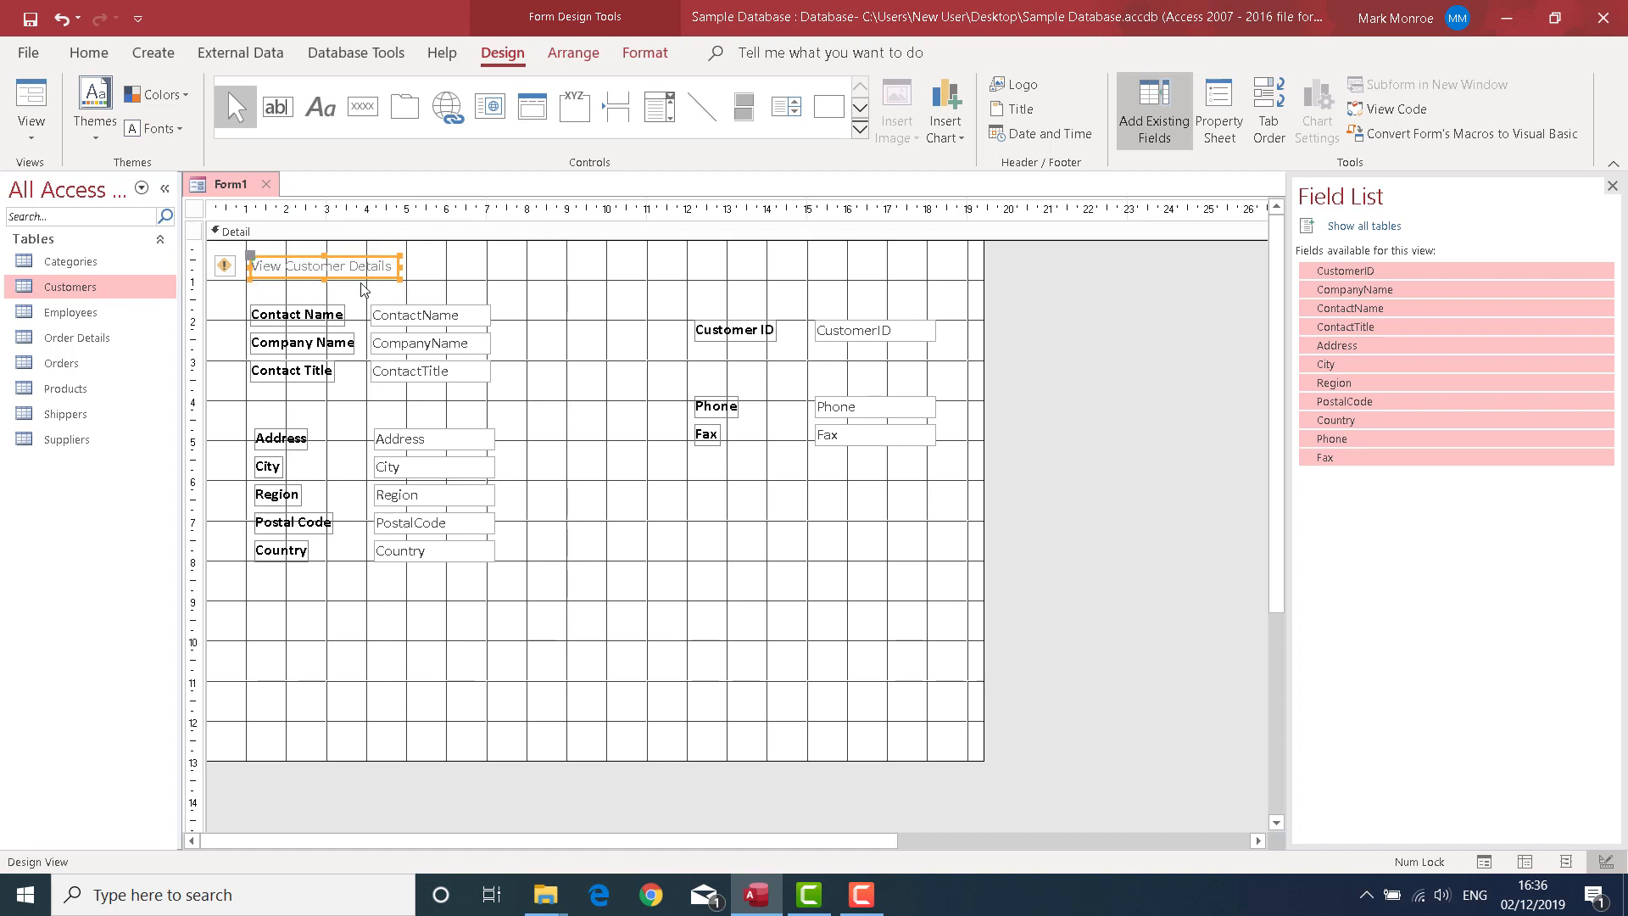
click(644, 52)
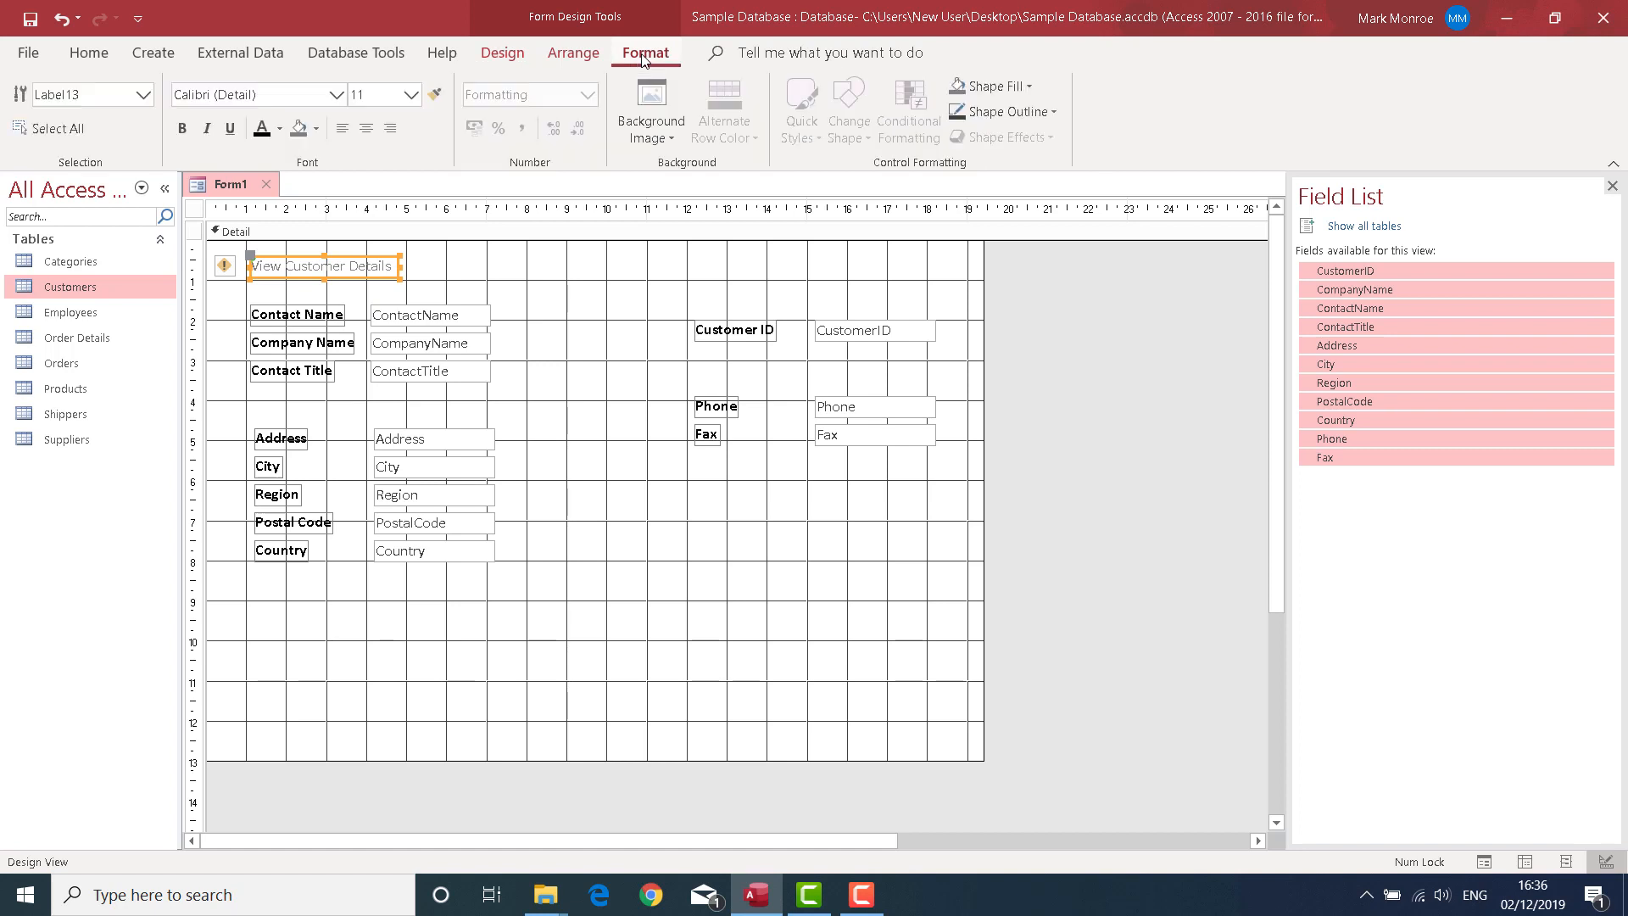
click(182, 129)
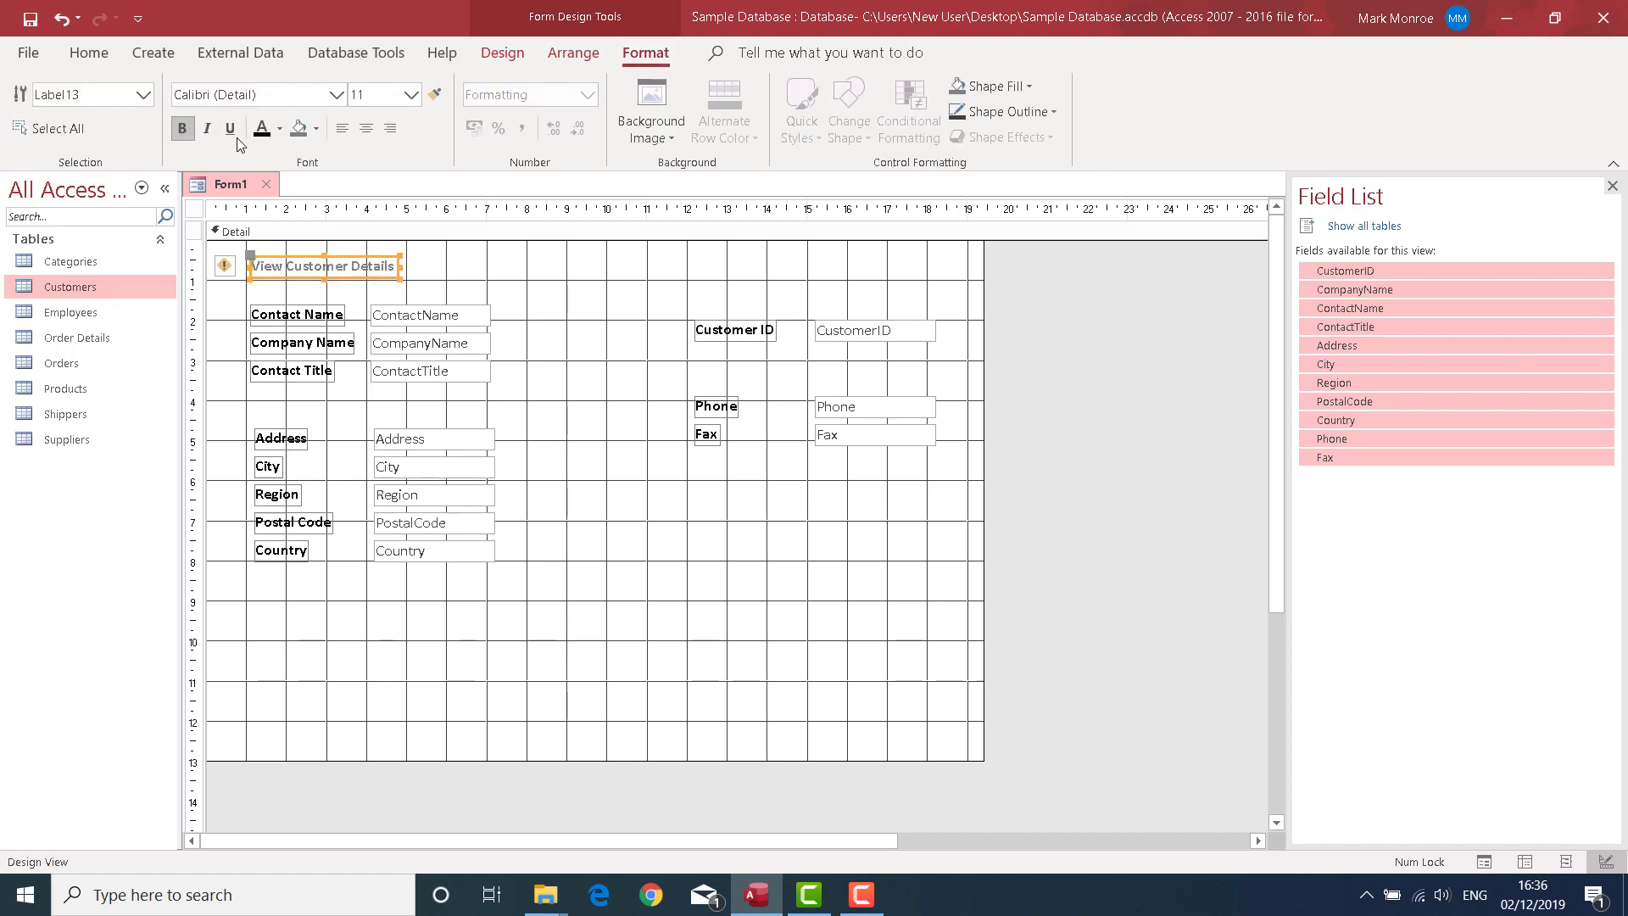
click(279, 128)
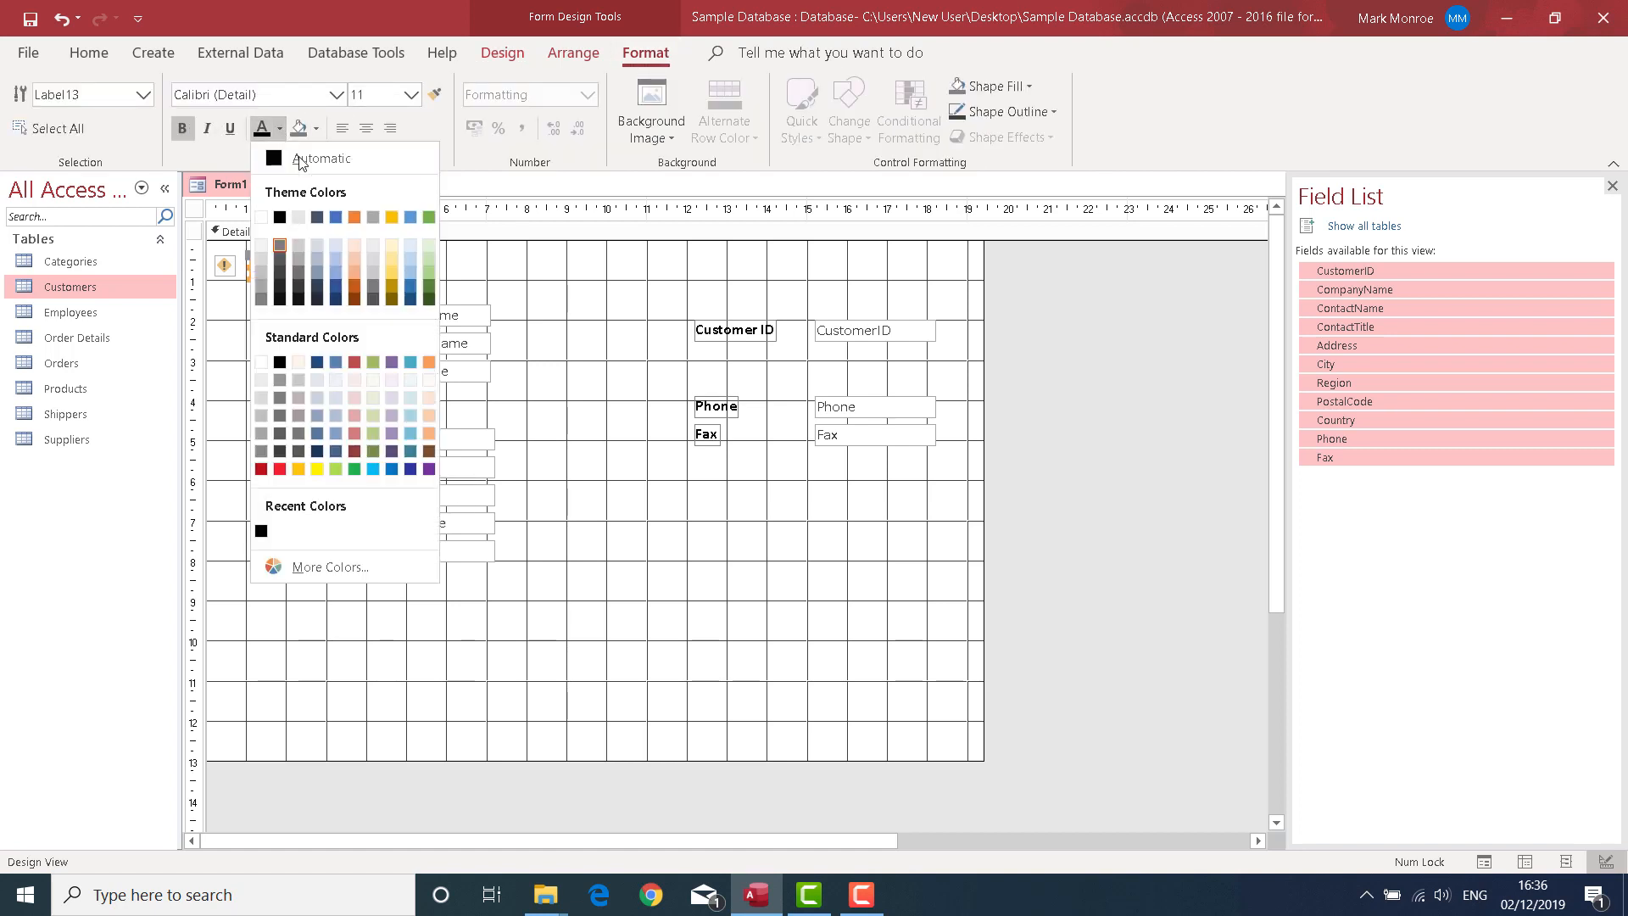
click(336, 216)
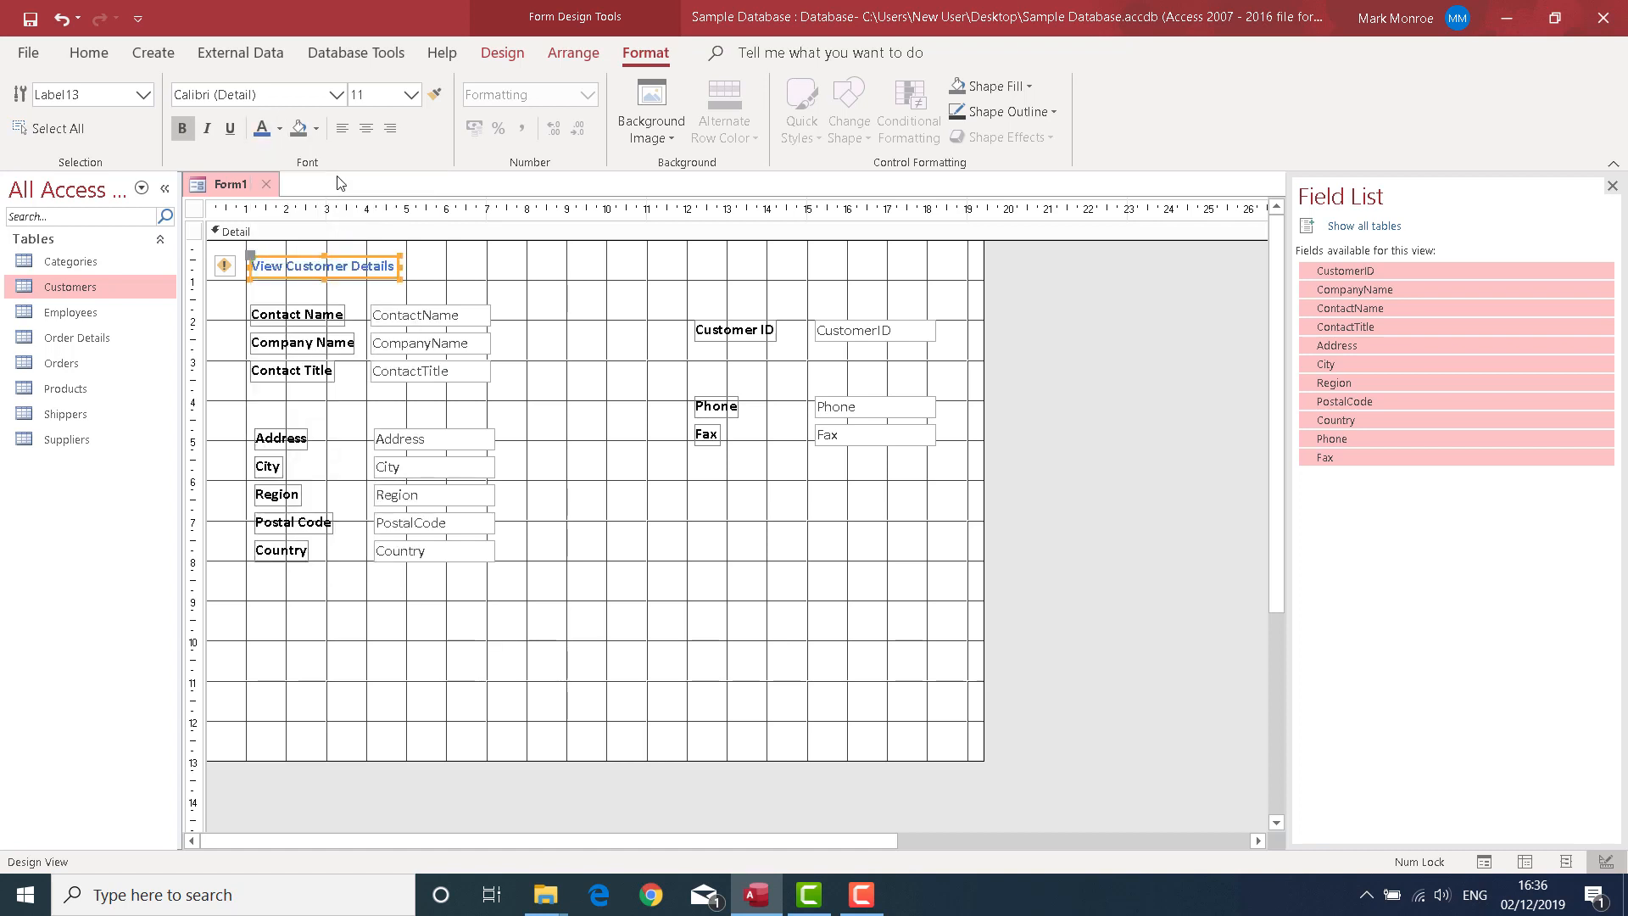
Step: Set the title label's font size to 28 and enlarge its box to about 9.6 by 1.3 cm at the form's upper left
click(412, 96)
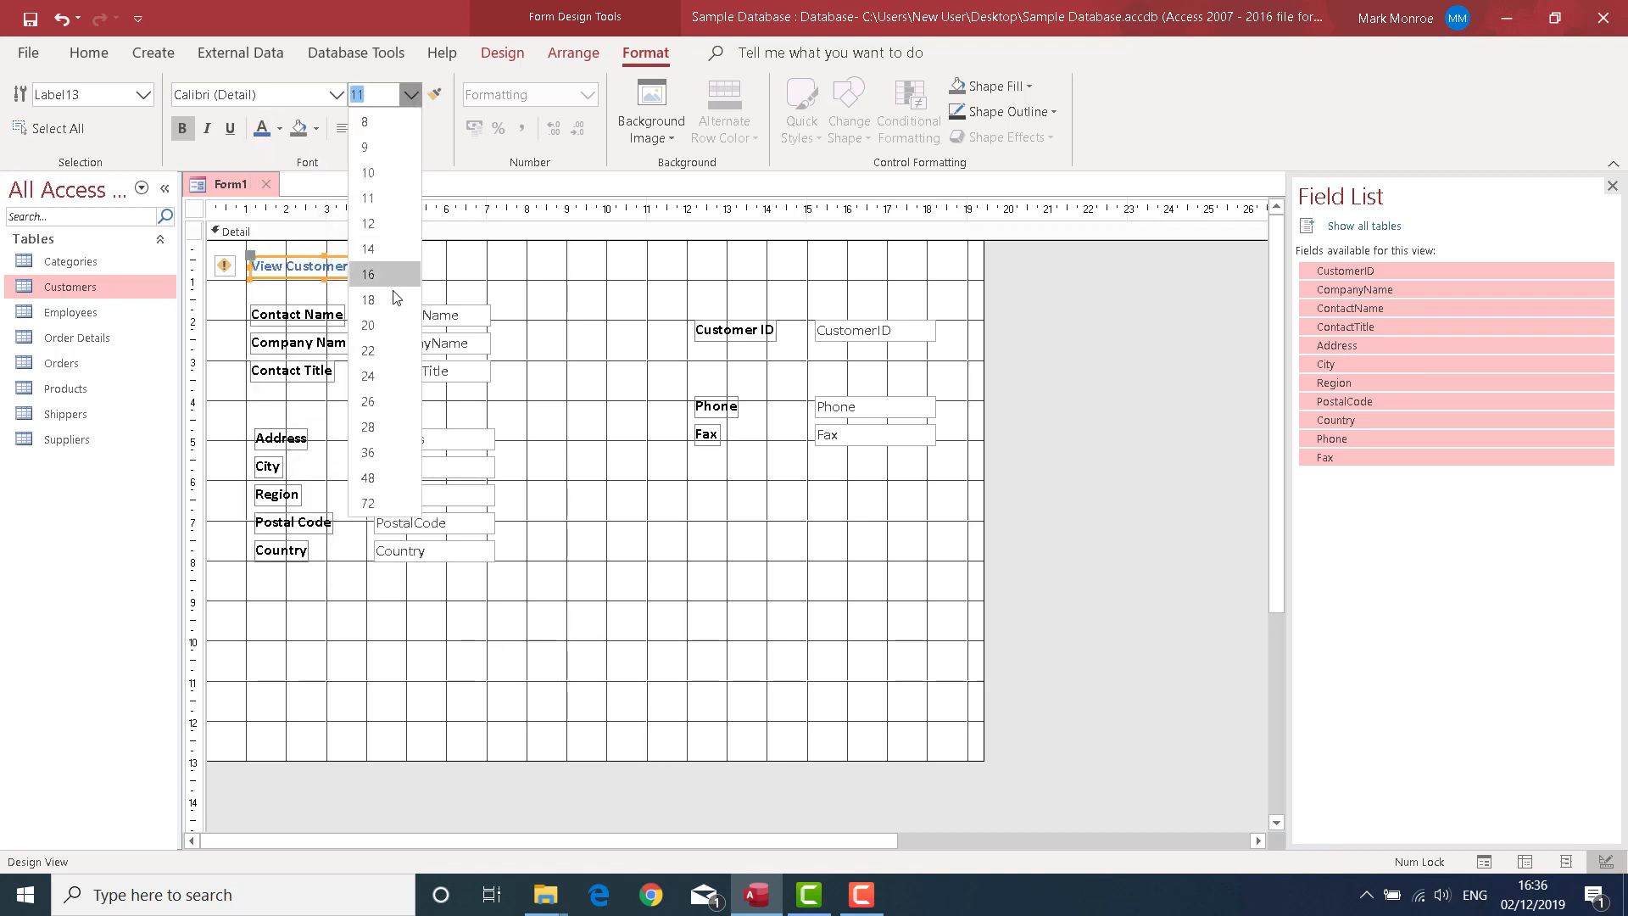
click(374, 428)
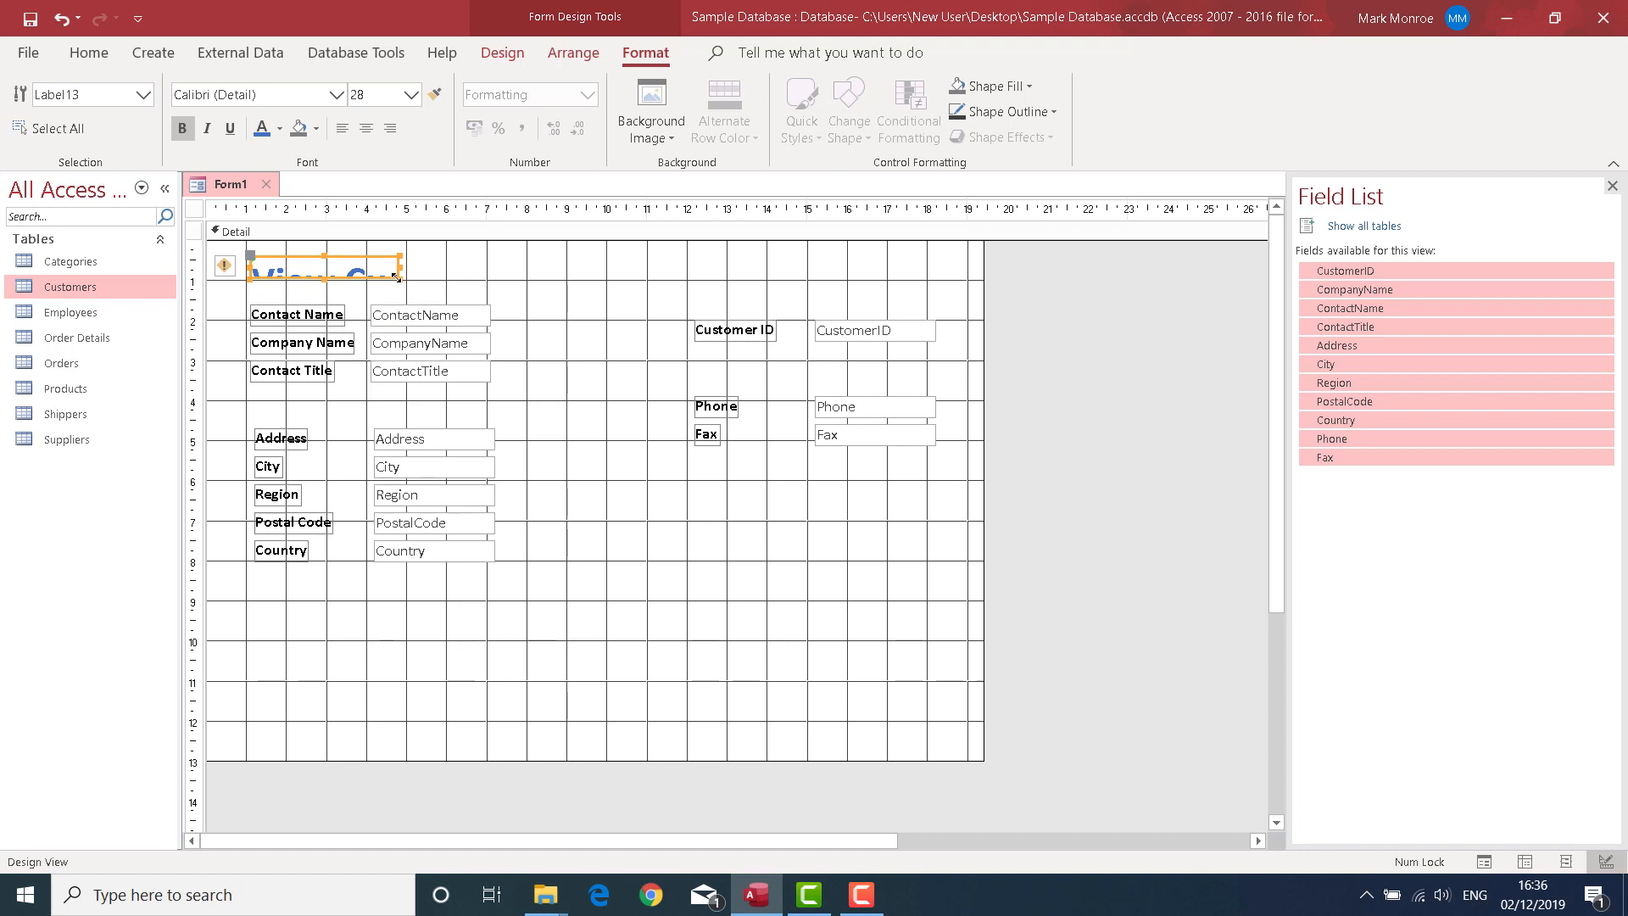
drag(398, 277, 519, 300)
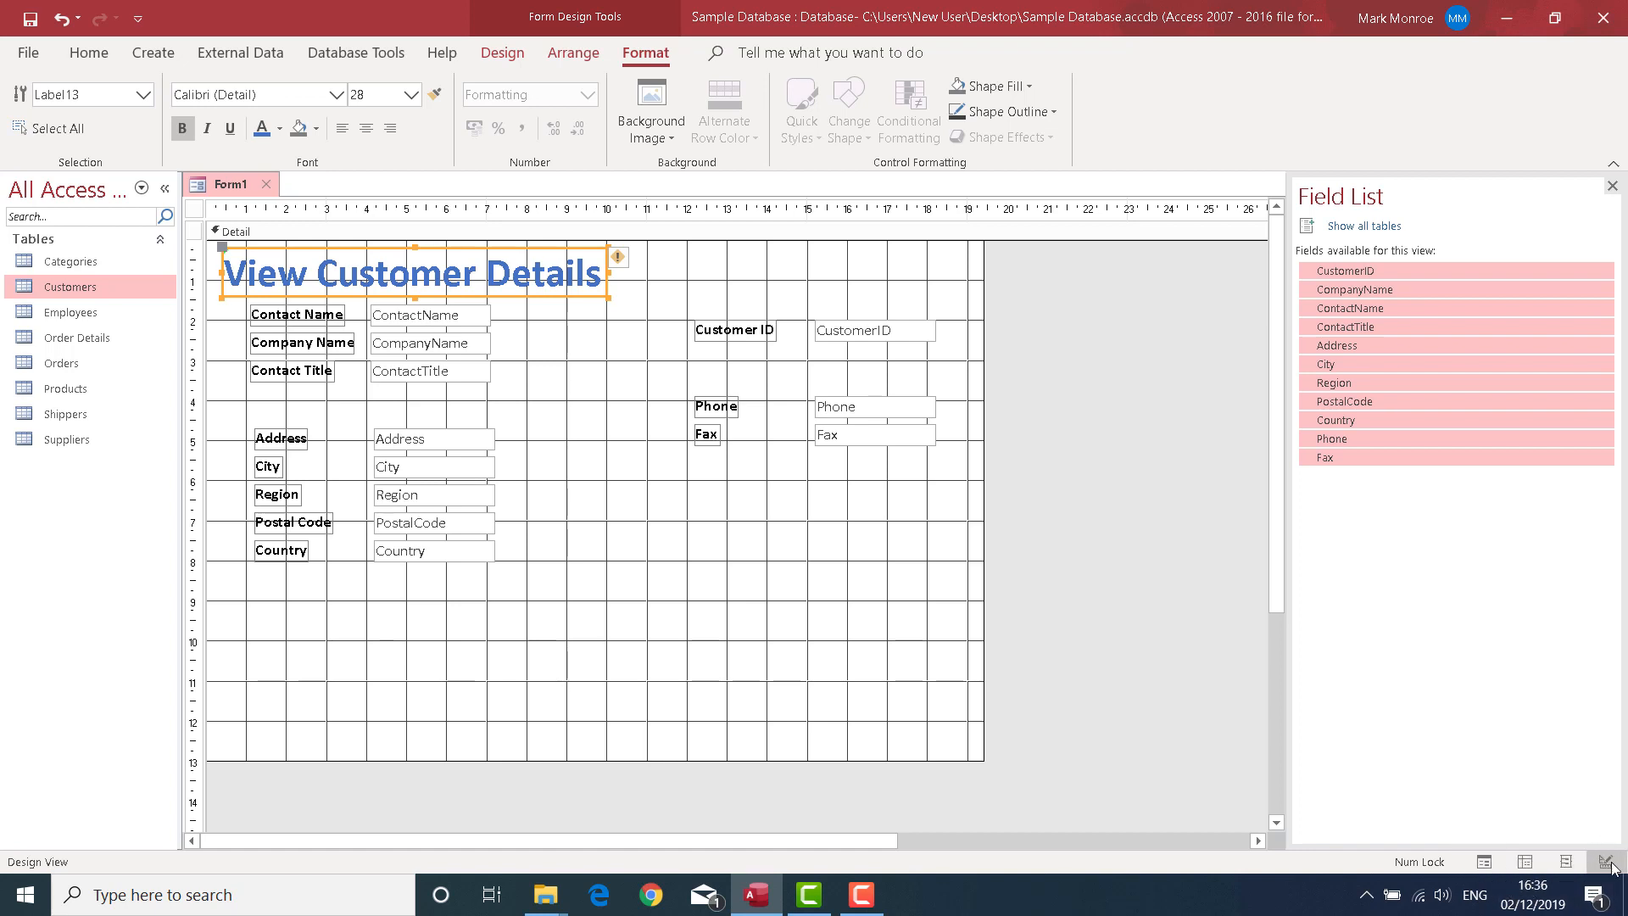
Step: Preview the finished form in Form view, and close it, saving it as "View Customer Detail"
click(1484, 862)
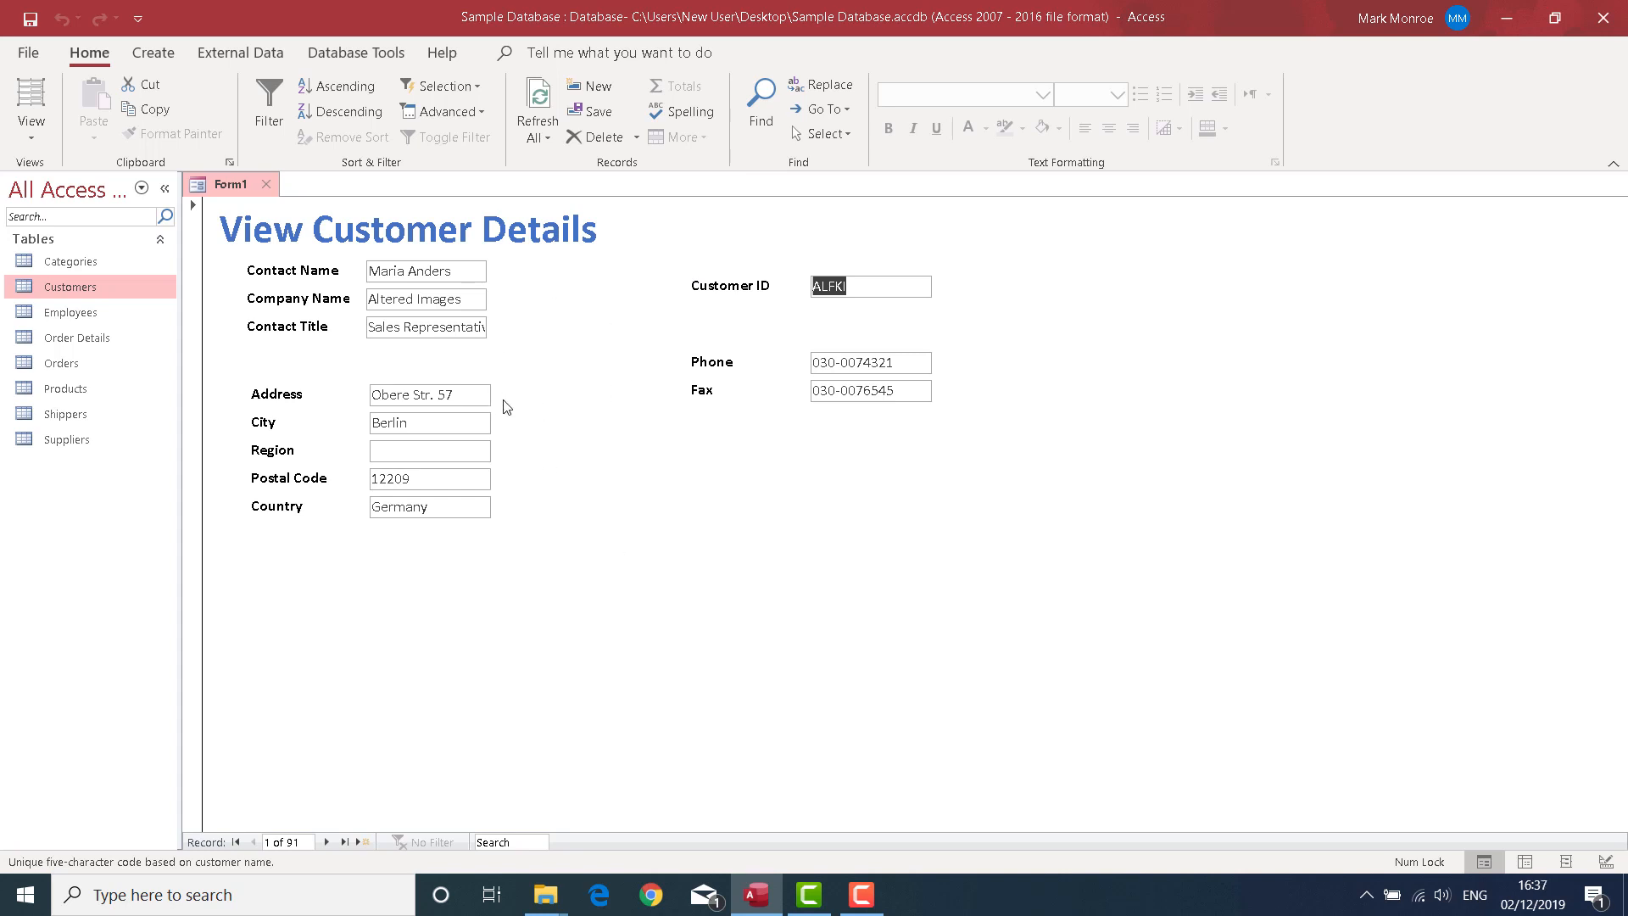
click(266, 185)
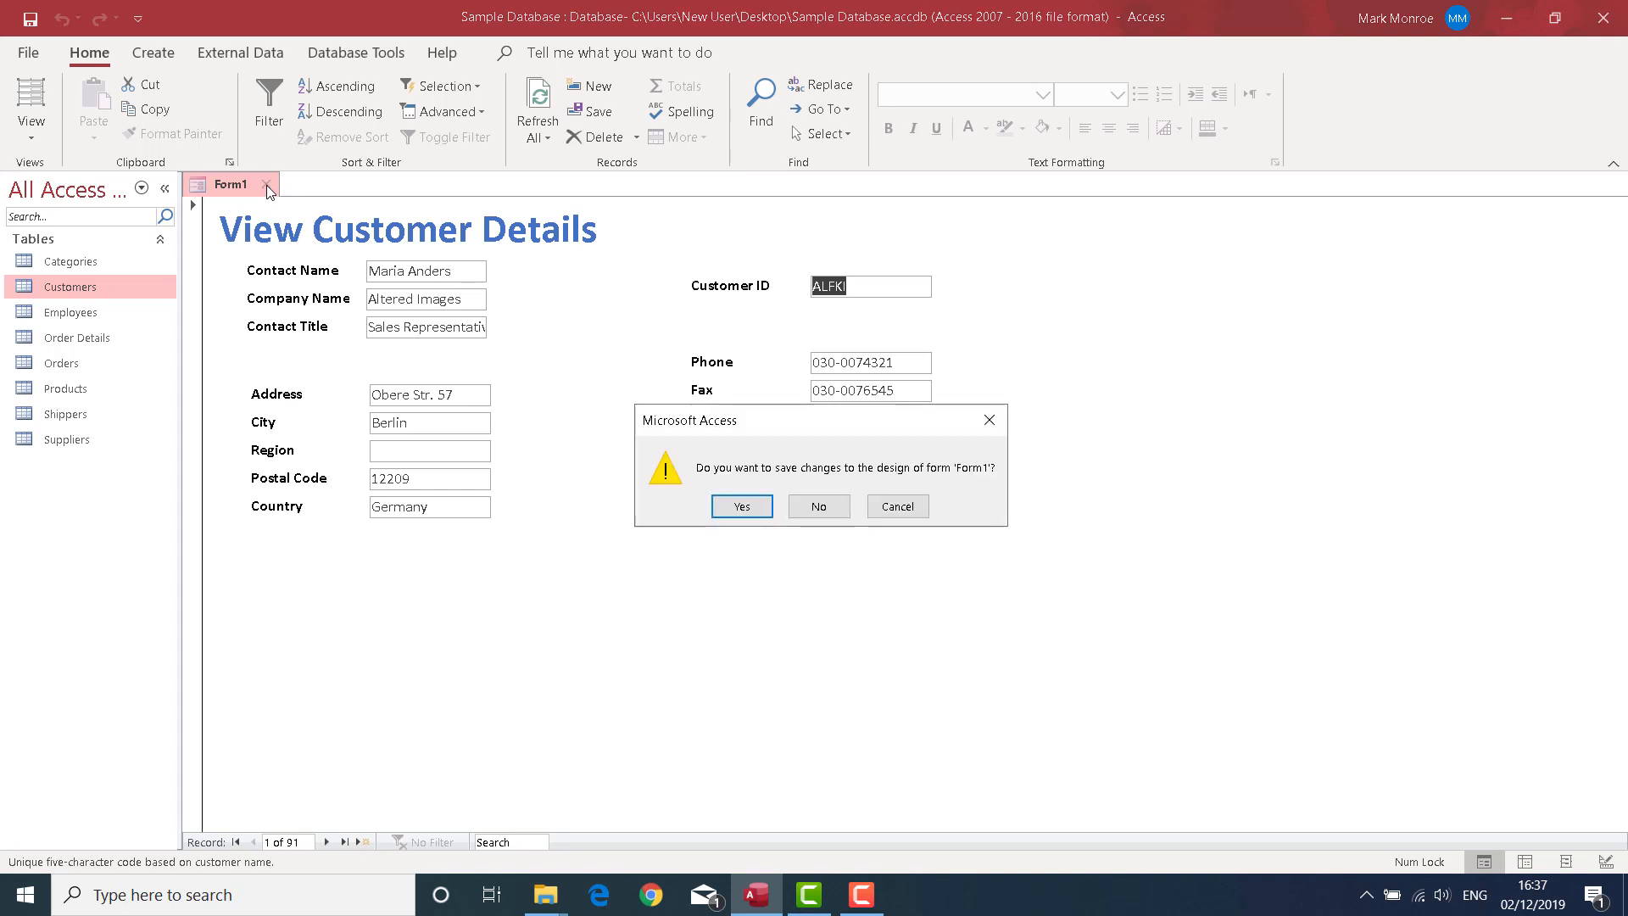
click(734, 509)
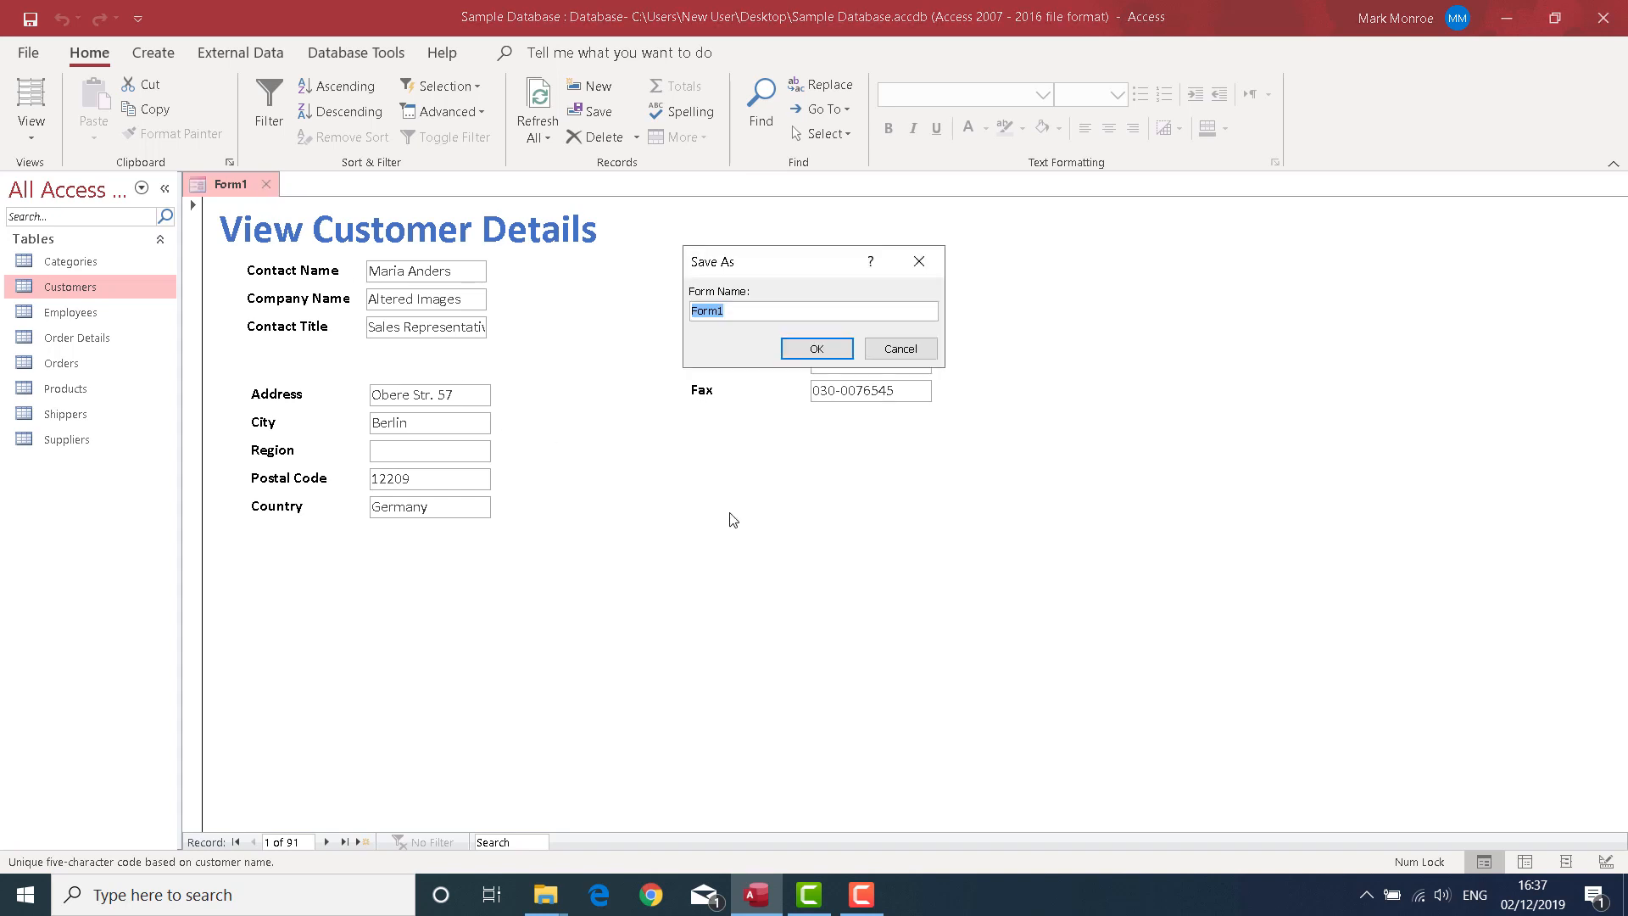
text(View Customer Detail)
key(Return)
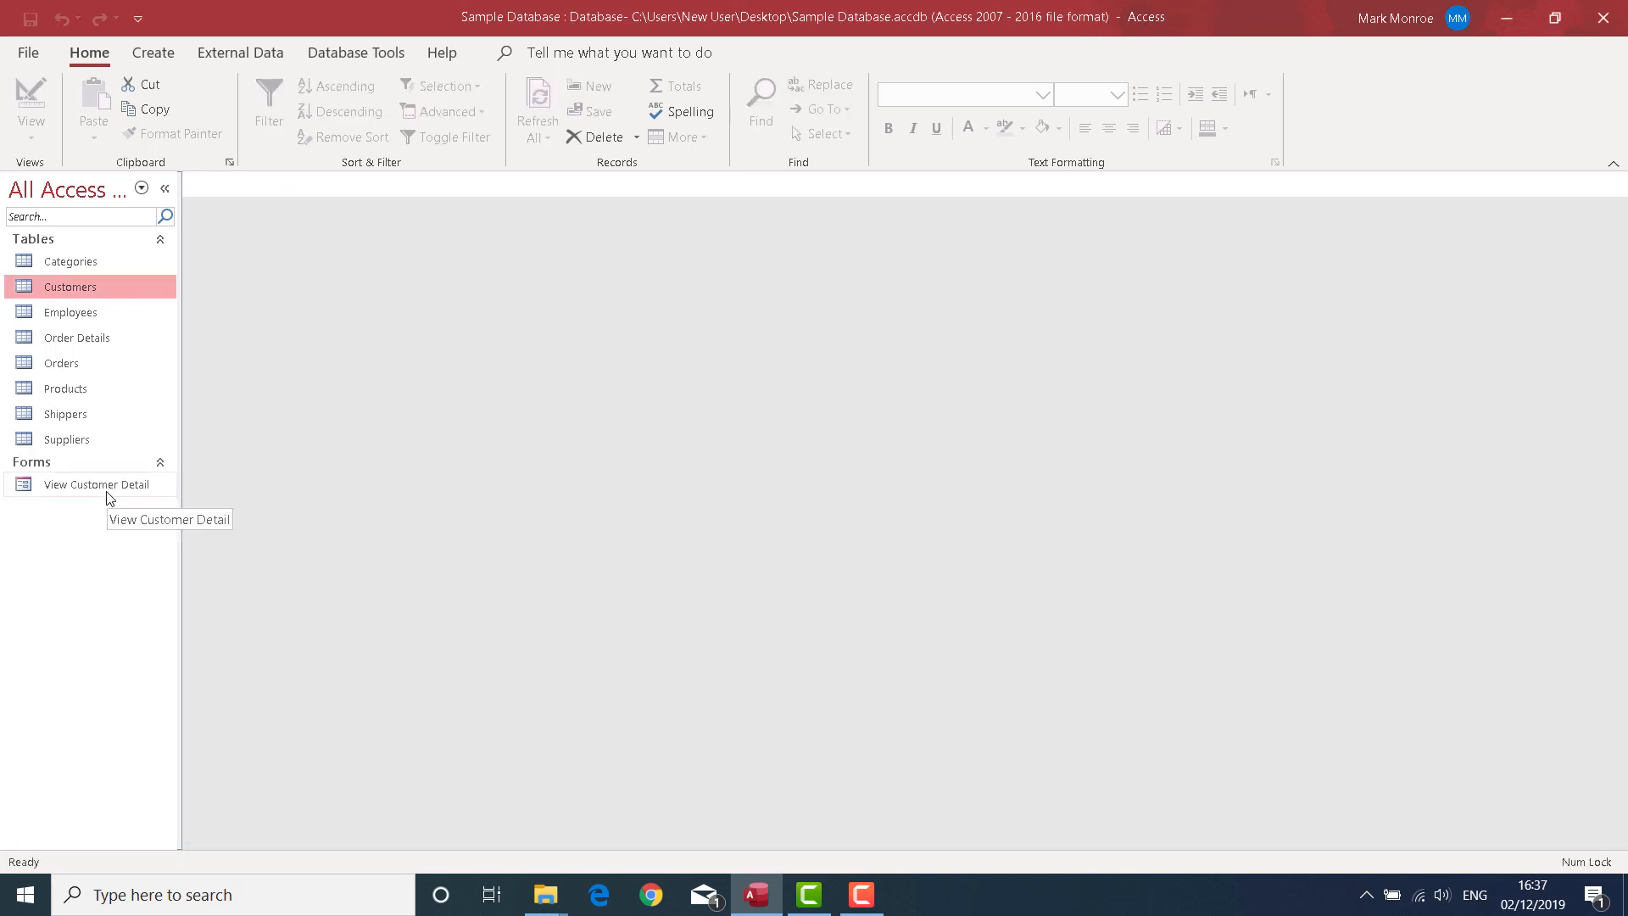
click(85, 495)
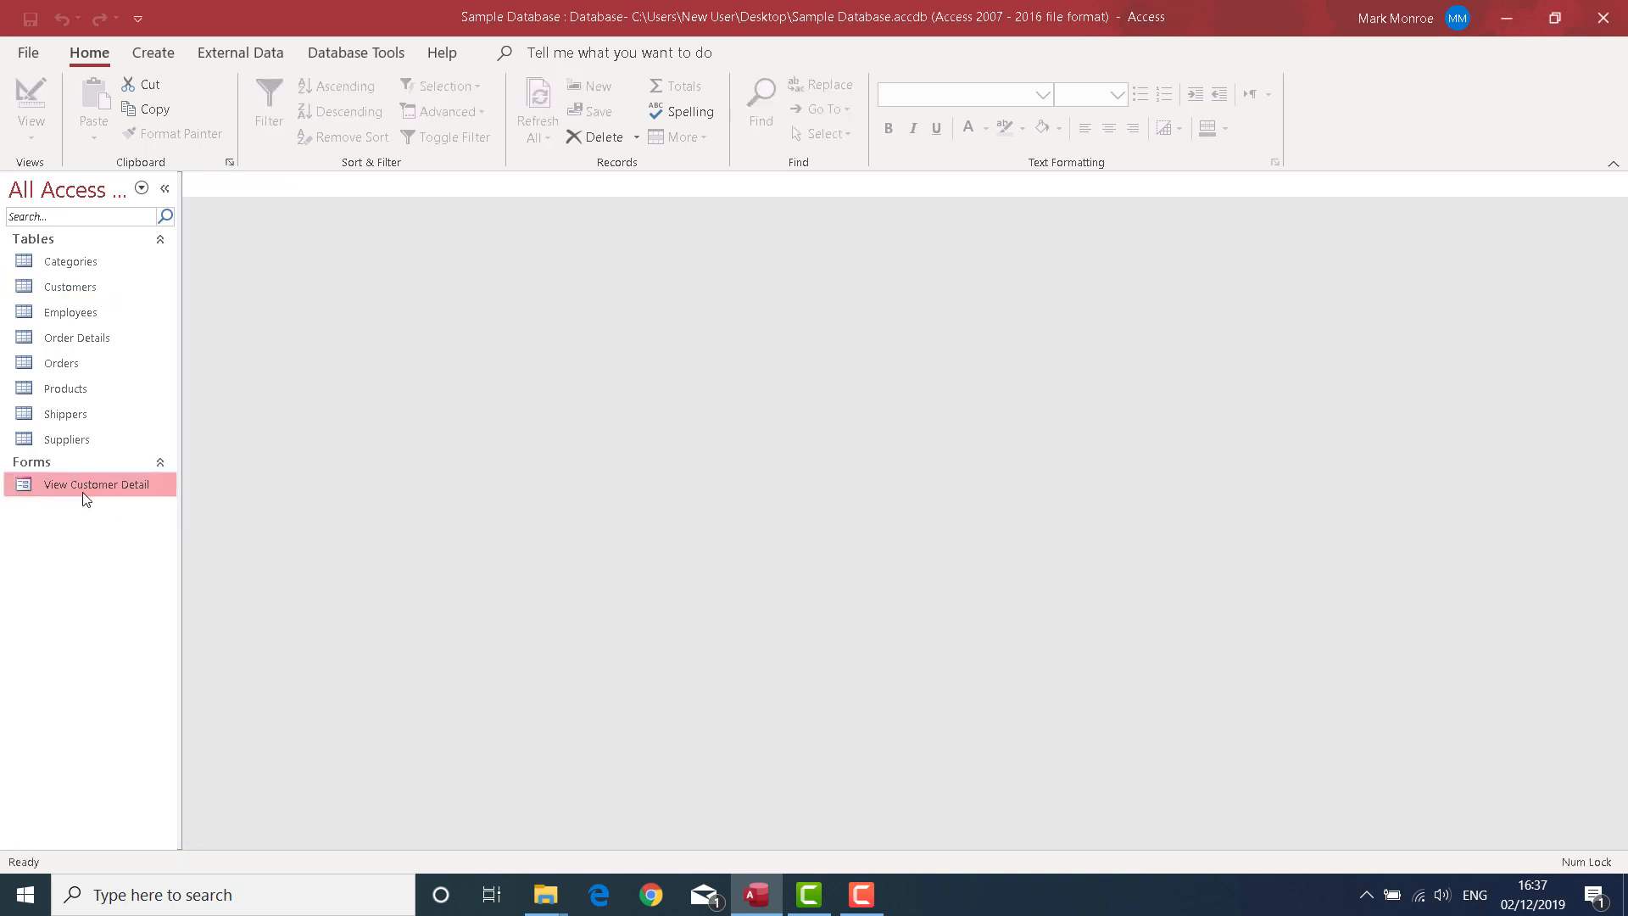